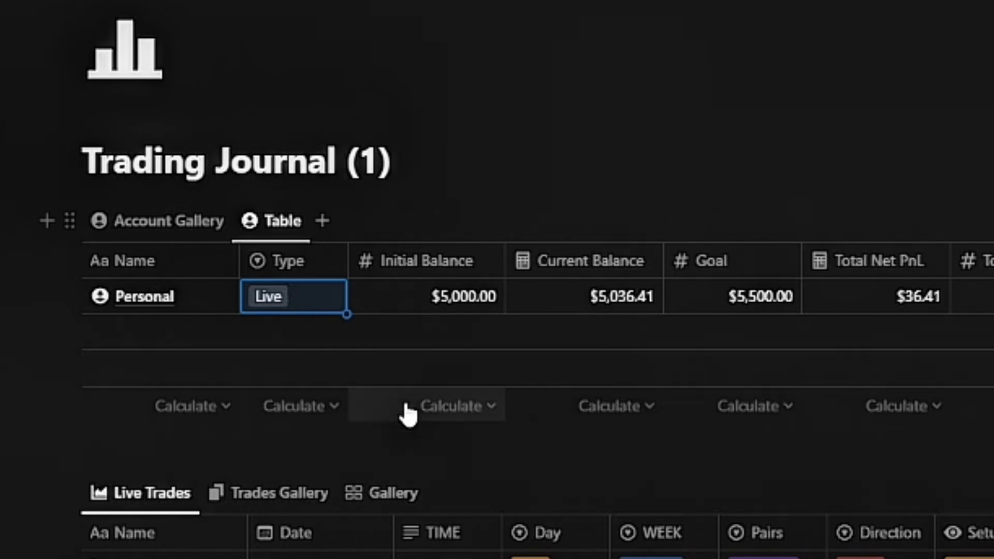
left_click(406, 408)
left_click(494, 303)
left_click(495, 303)
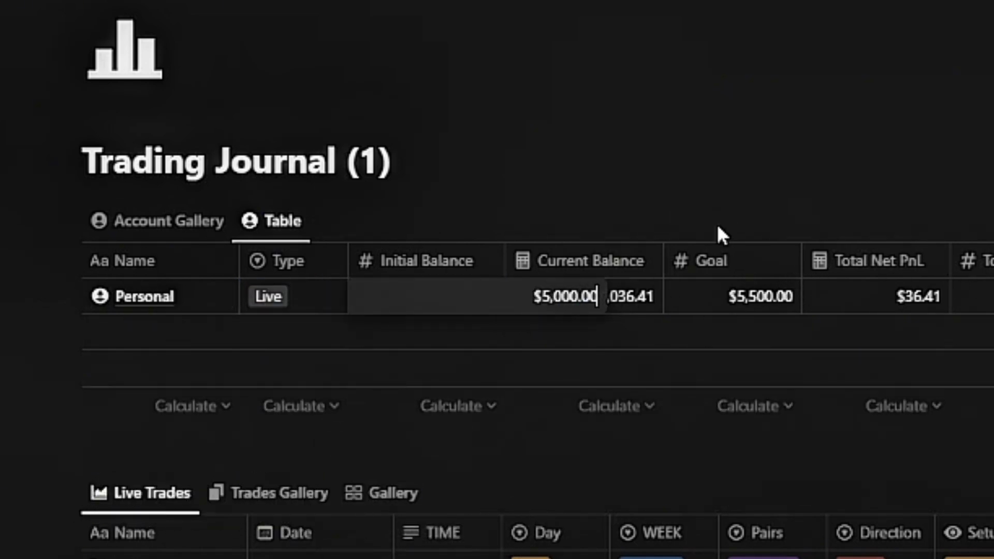
key("Escape")
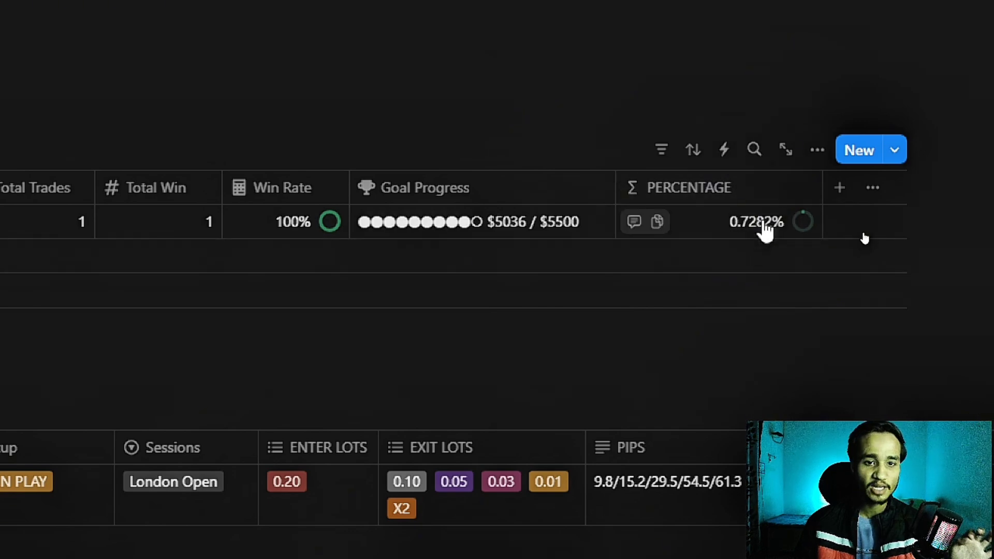
- Add a new page to the Live Trades table and name it XAUUSD-002
scroll(641, 187, "down", 6)
scroll(614, 188, "up", 4)
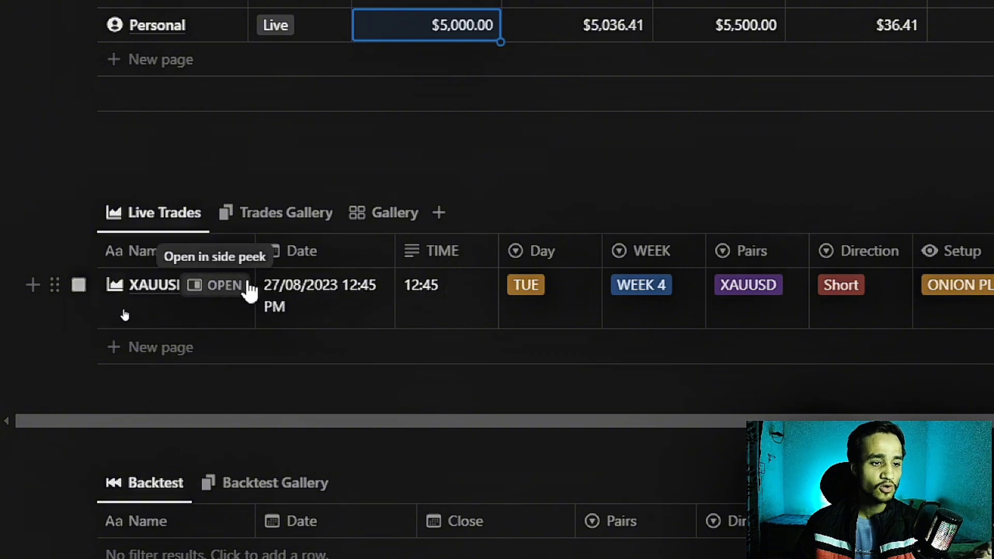
left_click(156, 357)
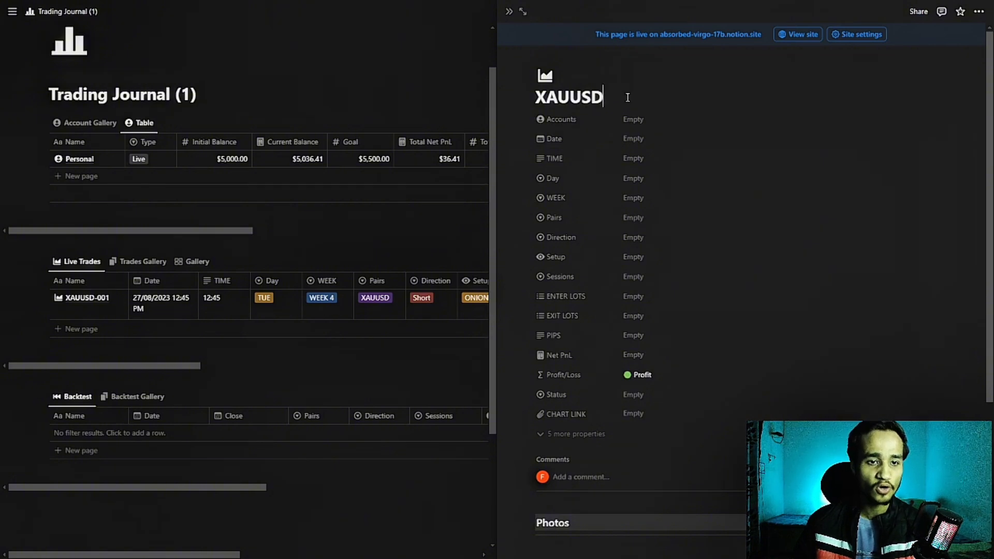
key("BackSpace")
key("BackSpace")
key("BackSpace")
key("BackSpace")
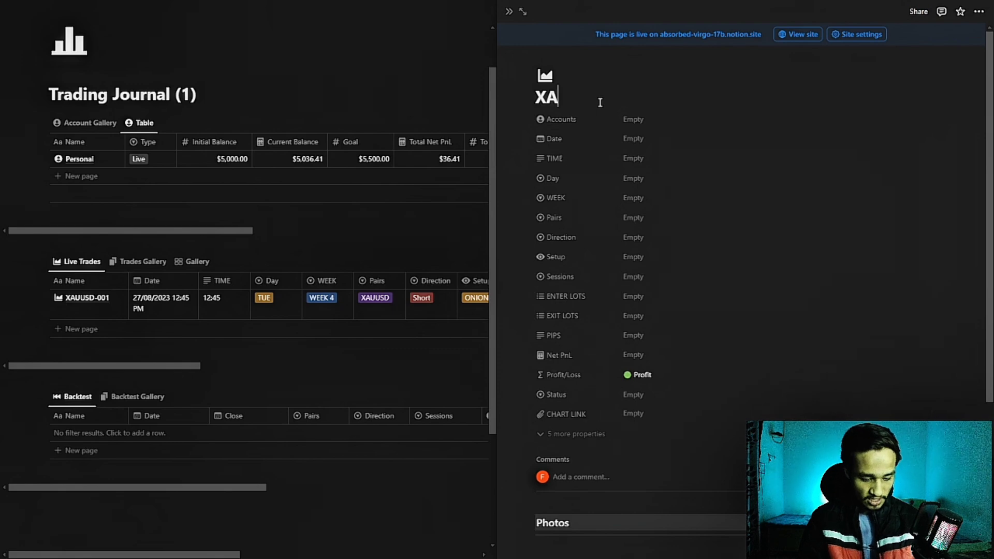
key("BackSpace")
key("BackSpace")
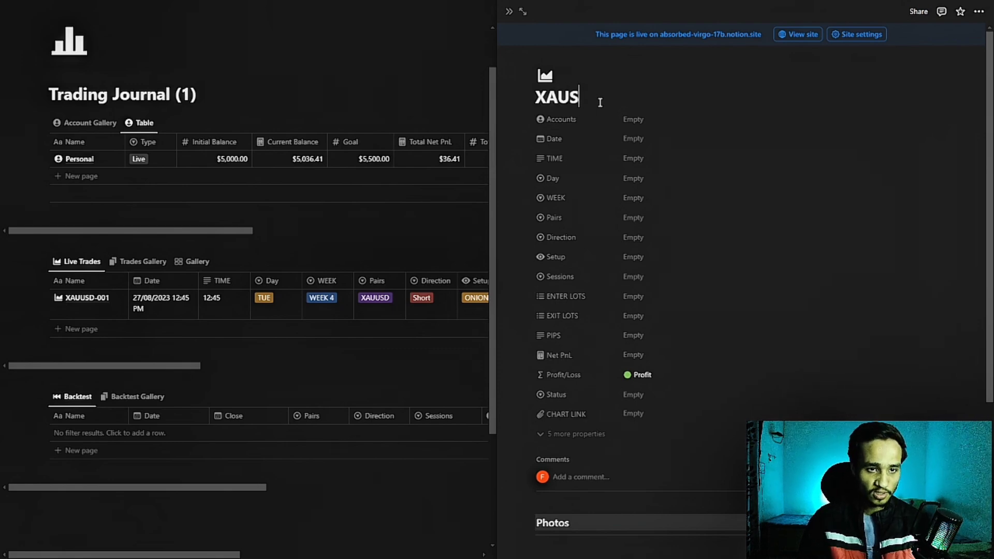
type("U")
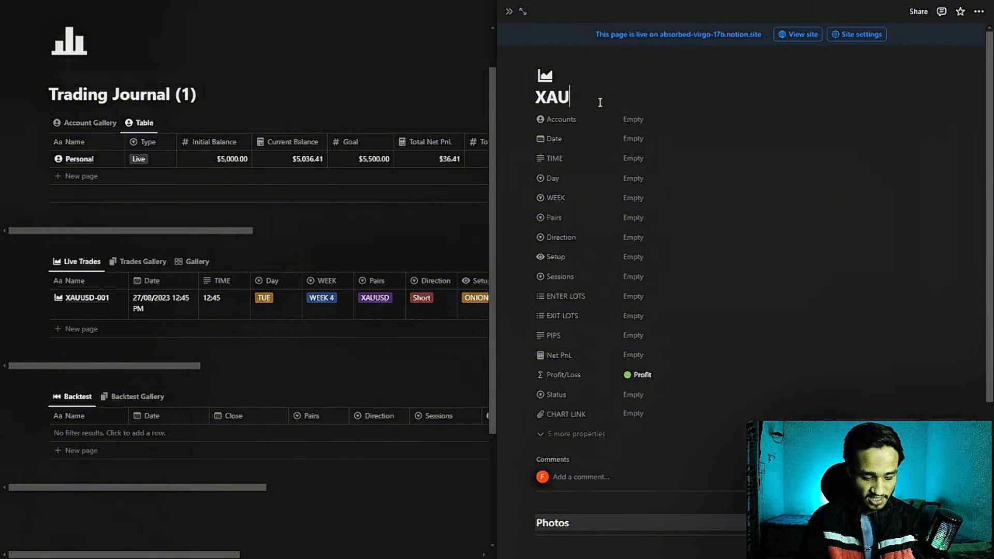
type("USD-002")
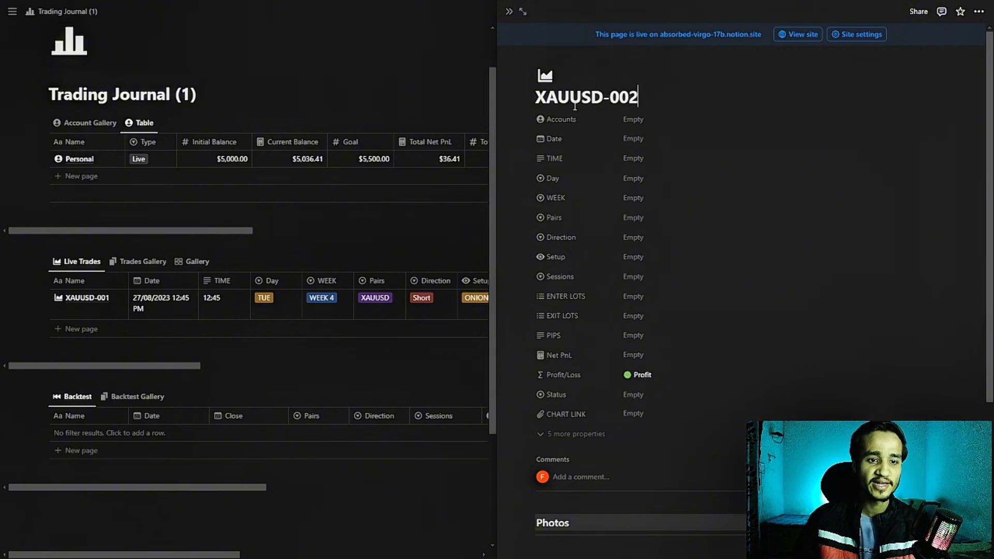
- Link the XAUUSD-002 trade to the Personal account
left_click(653, 121)
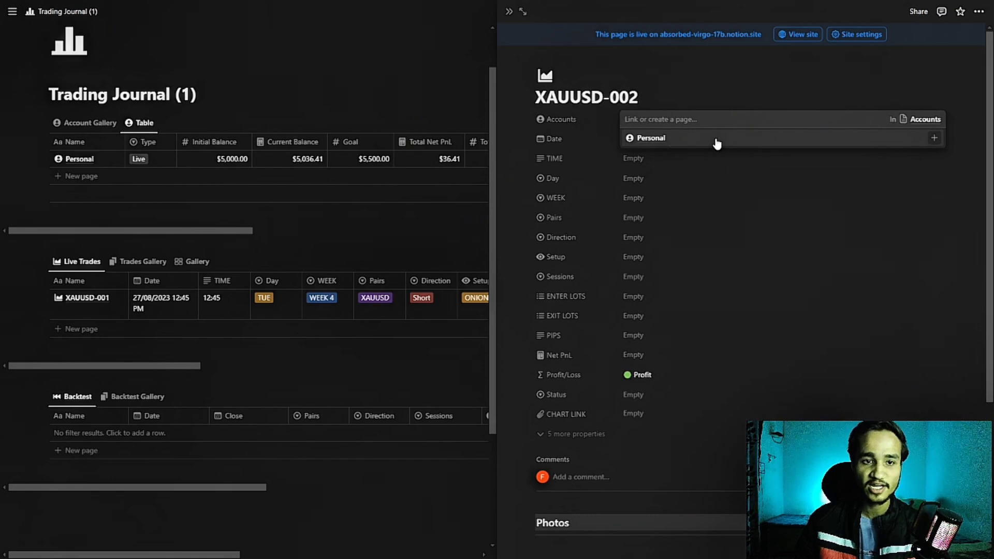
left_click(759, 143)
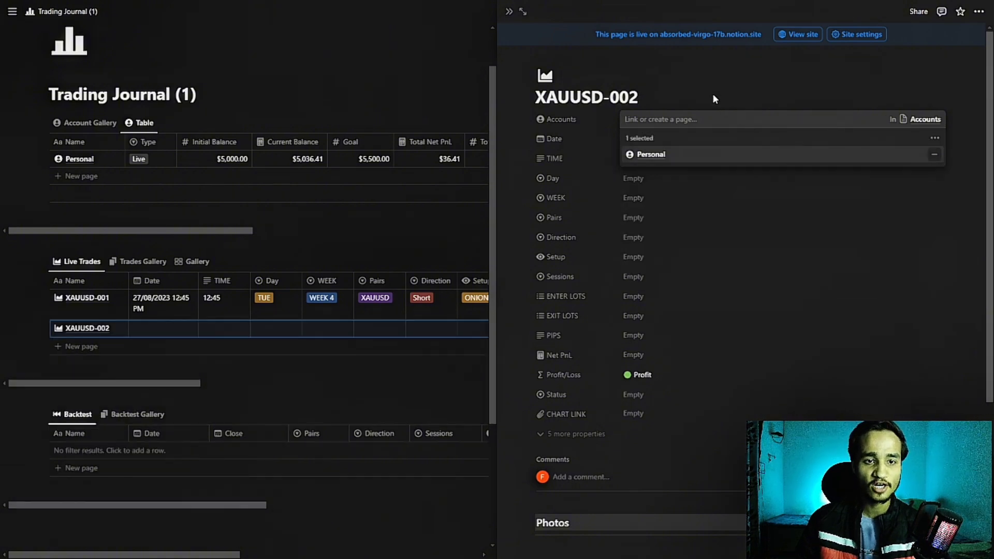
left_click(697, 69)
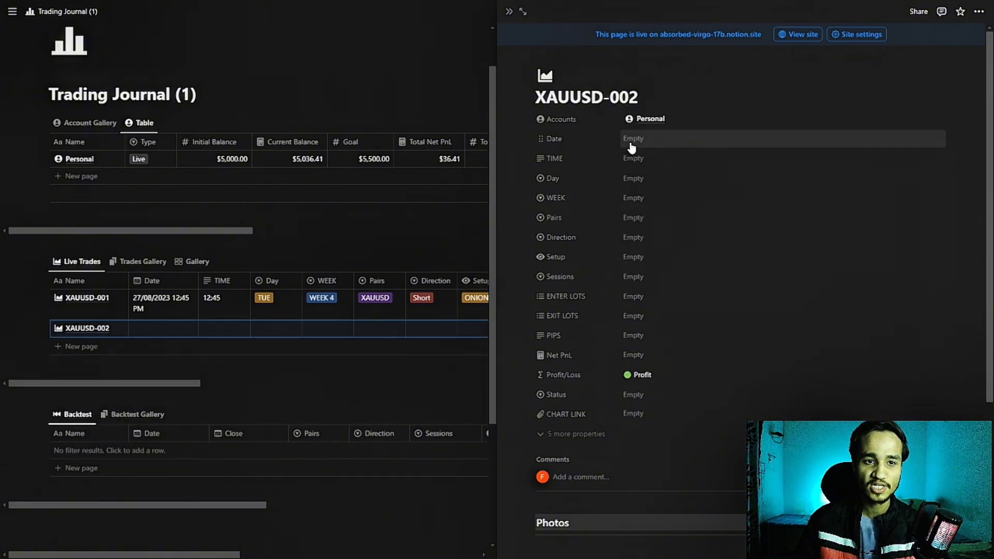
- Set the trade's date to 03/02/2025 and enter 4 35 PM as its time
left_click(654, 140)
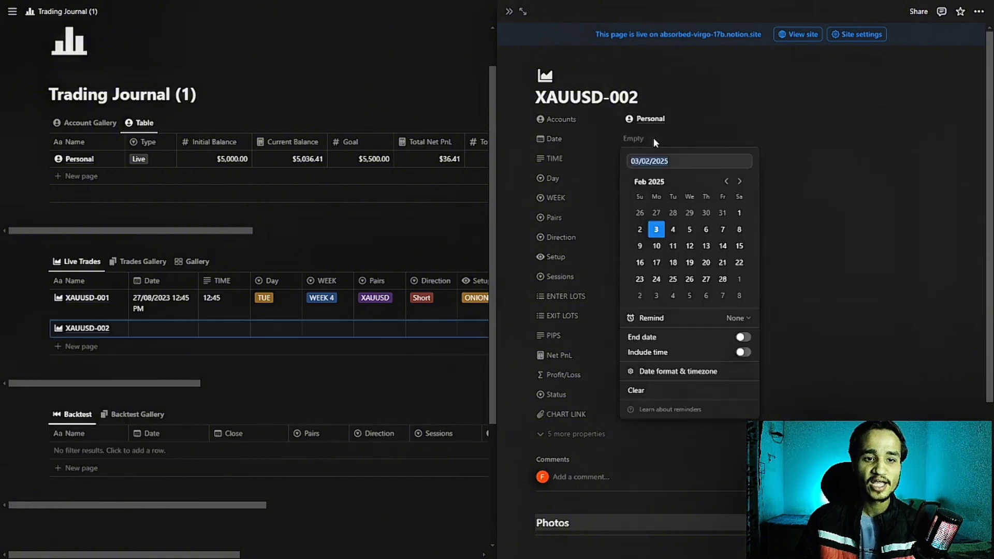
left_click(656, 229)
left_click(681, 102)
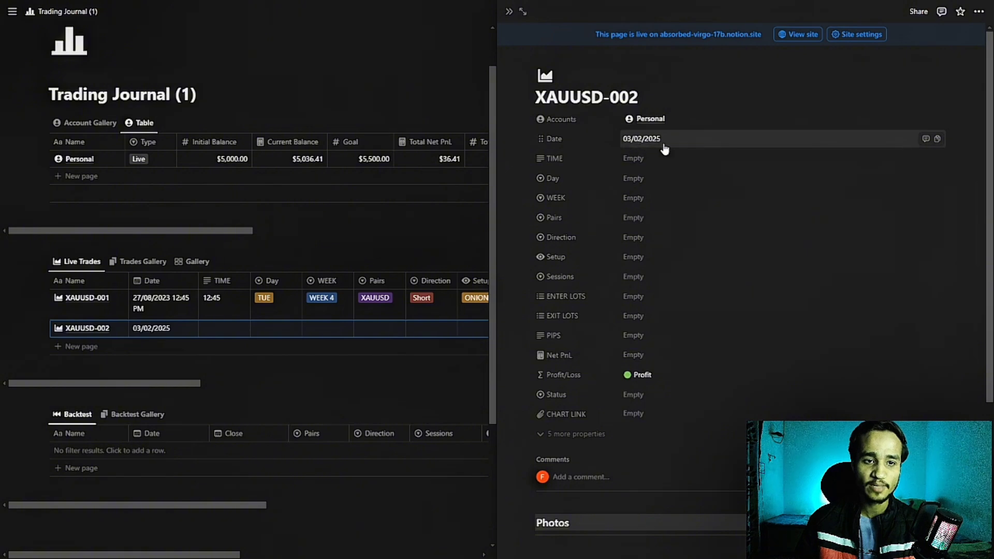
left_click(642, 165)
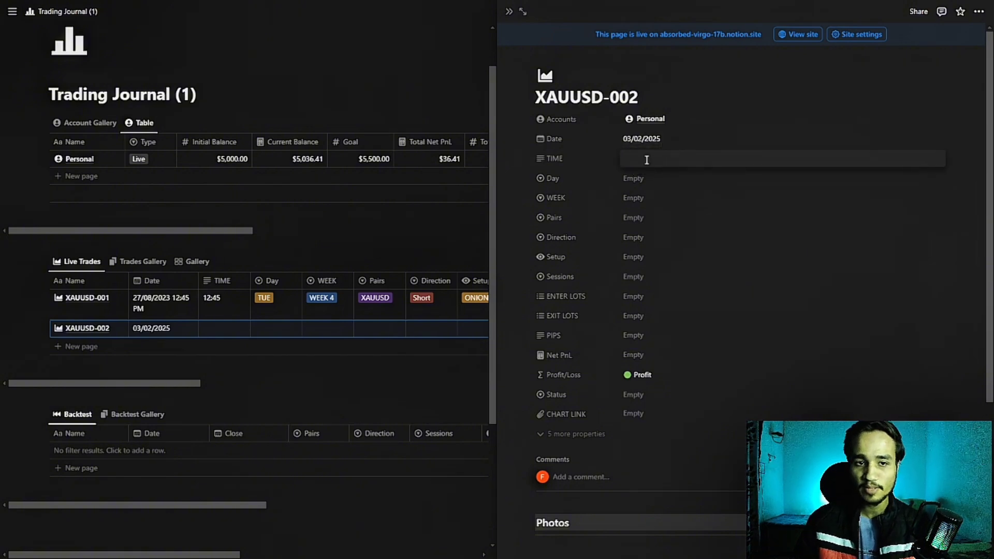
type("4 35 PM")
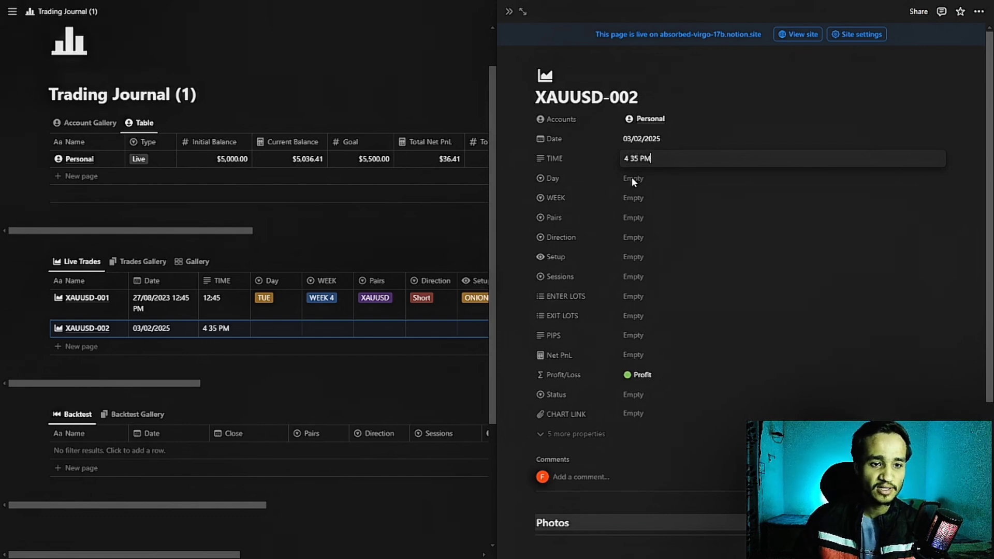
- Set the trade's day to MON and its week to WEEK 1
left_click(653, 180)
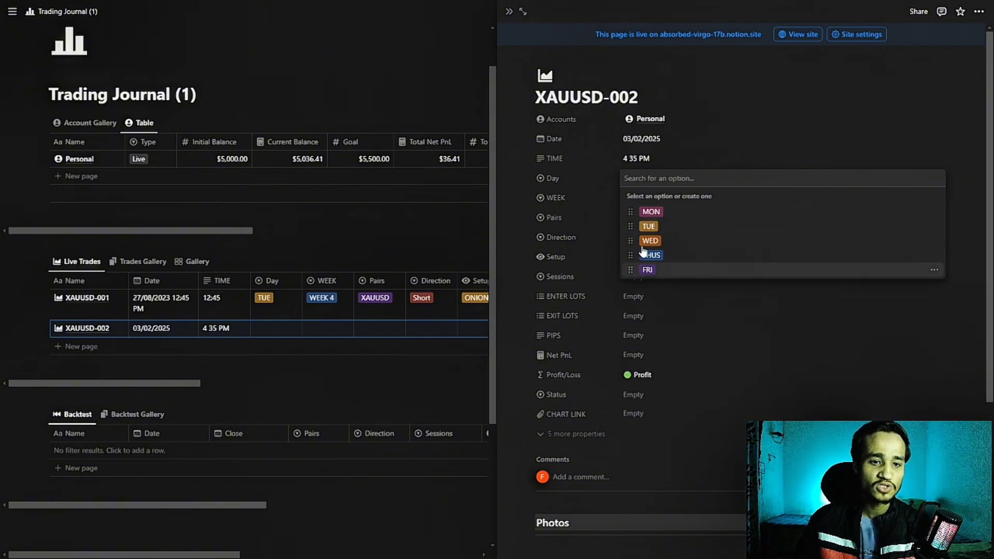
left_click(648, 211)
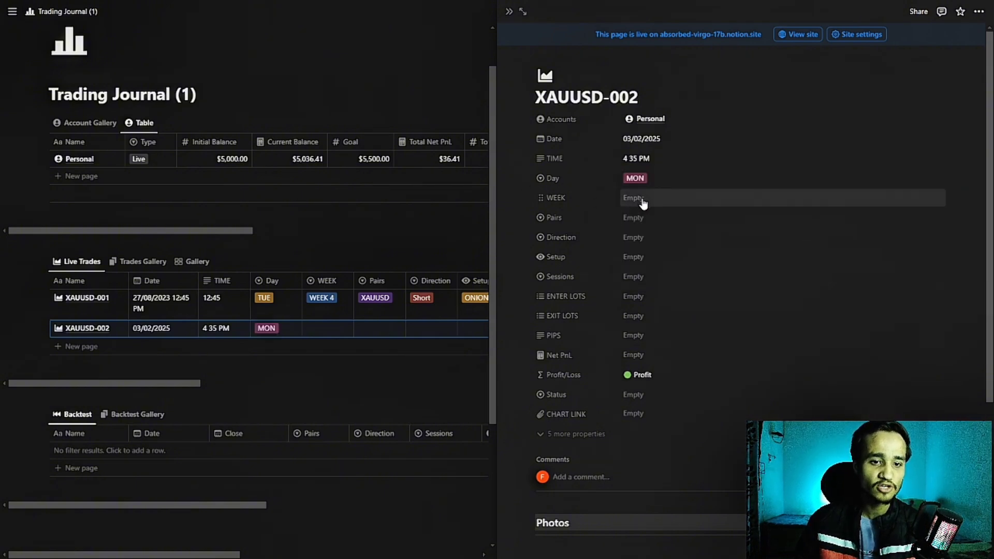
left_click(643, 201)
left_click(651, 231)
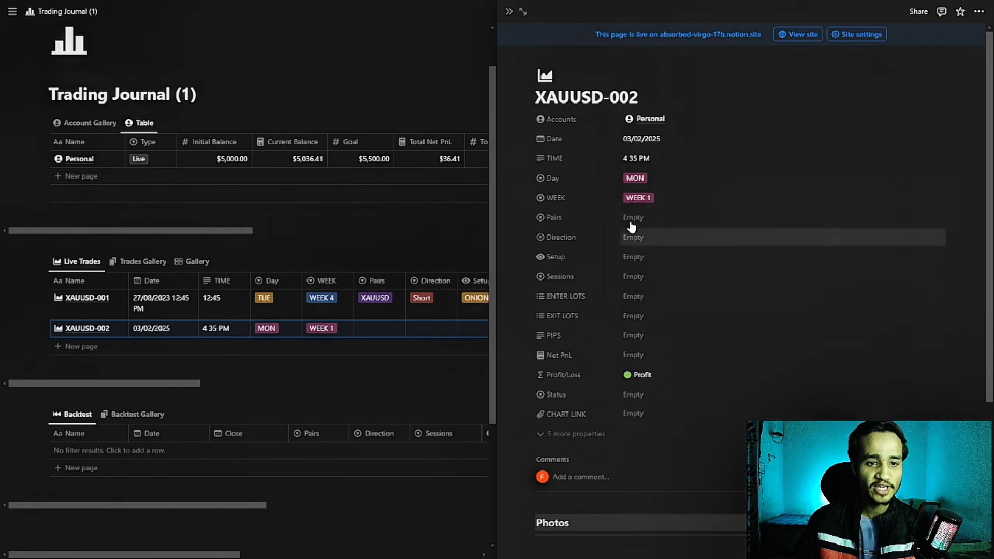
- Create a new EURUSD option as the trade's pair and set the direction to Long
left_click(646, 218)
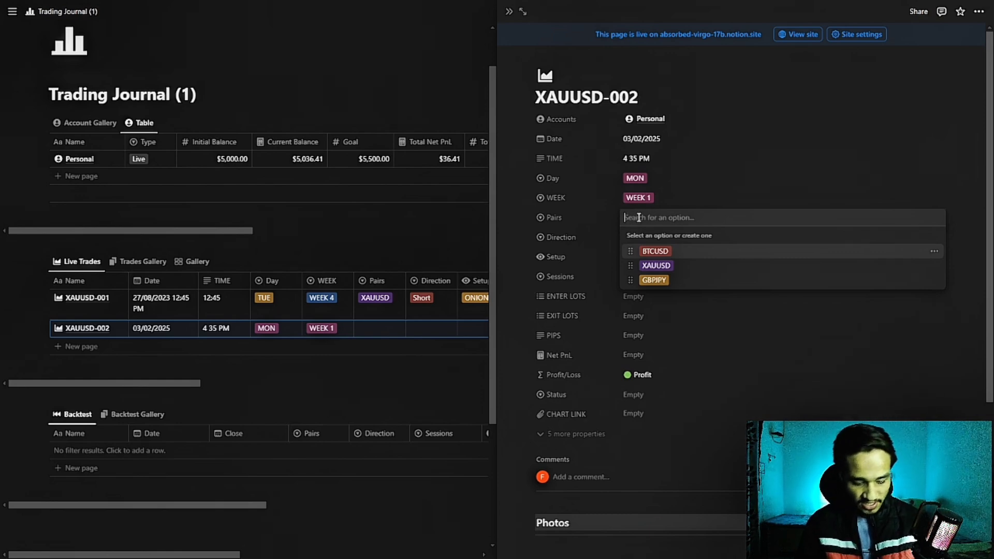
type("EURUSD")
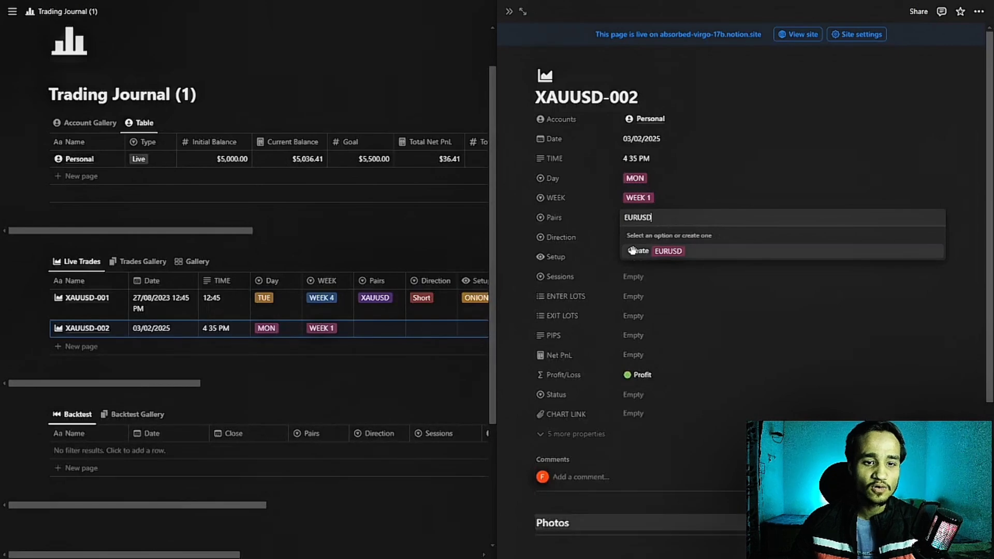
left_click(631, 251)
left_click(666, 221)
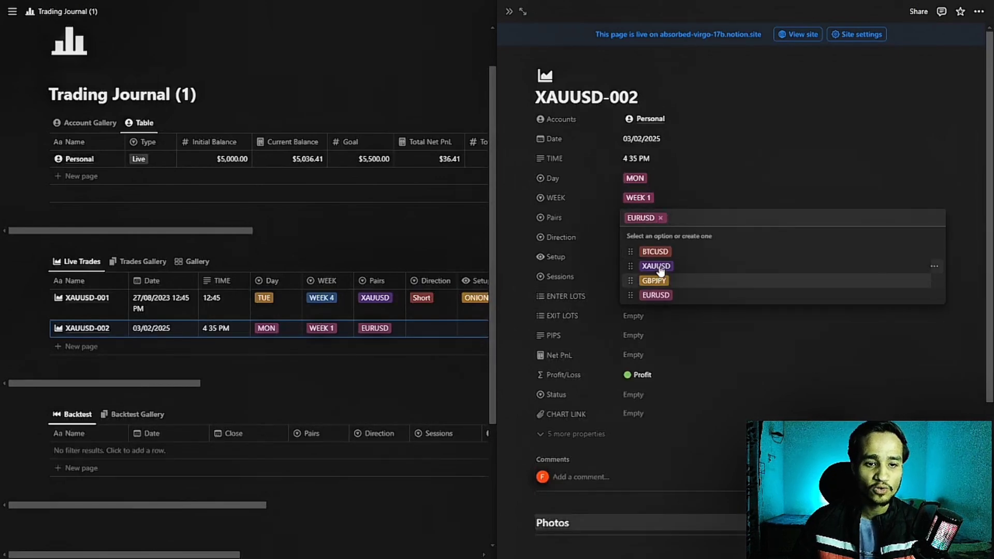
left_click(535, 247)
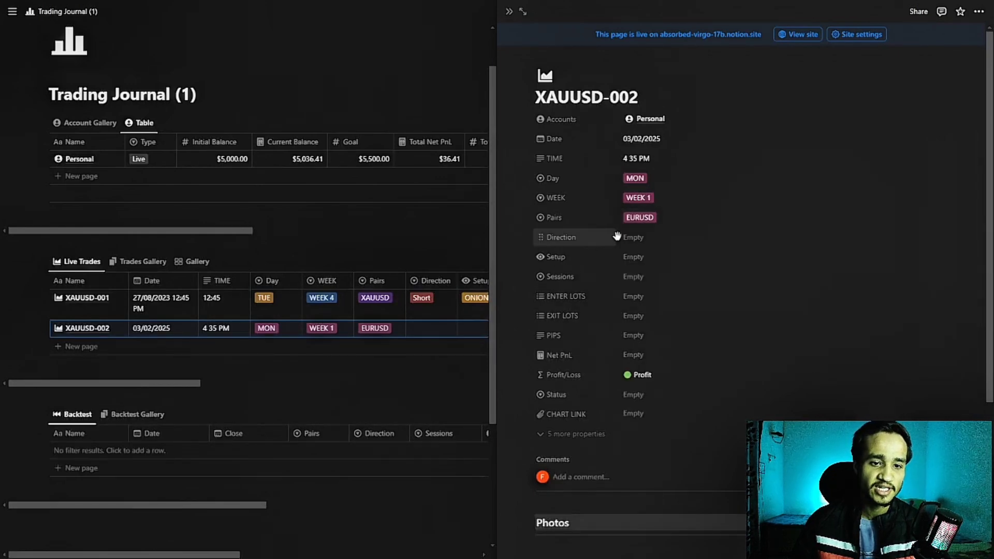
left_click(642, 241)
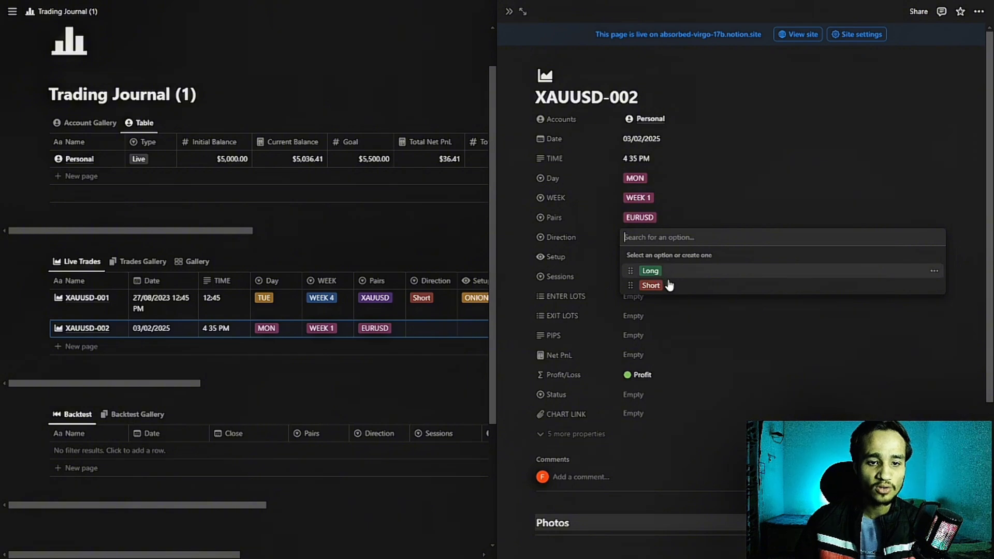
left_click(648, 271)
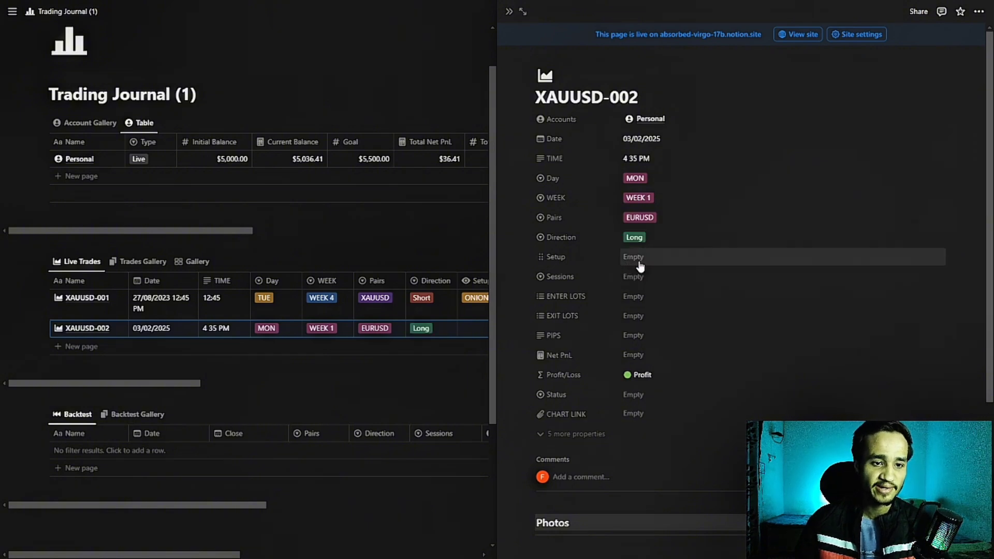
- Inspect the edit options of the IMPULSE ENTRY tag in the trade's Setup property
left_click(637, 260)
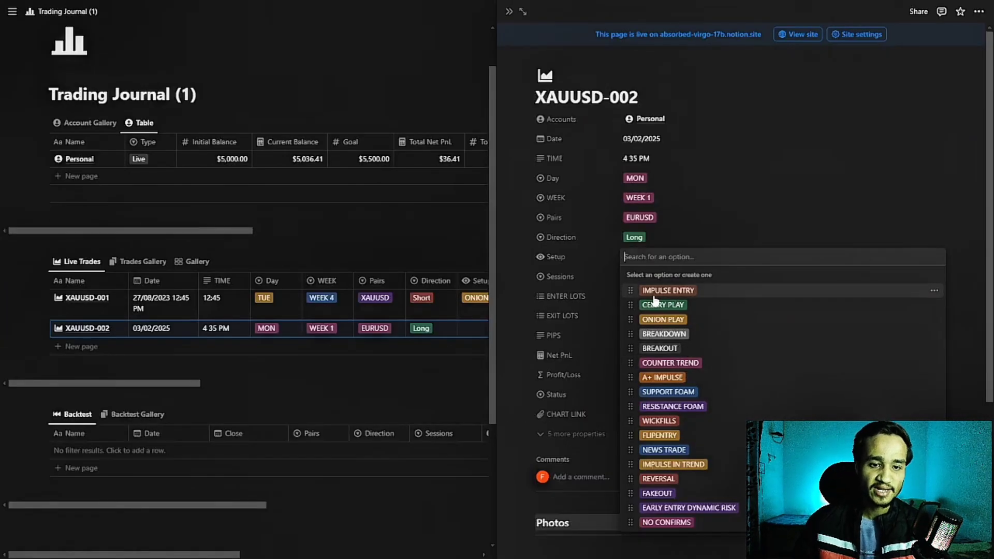
left_click(935, 292)
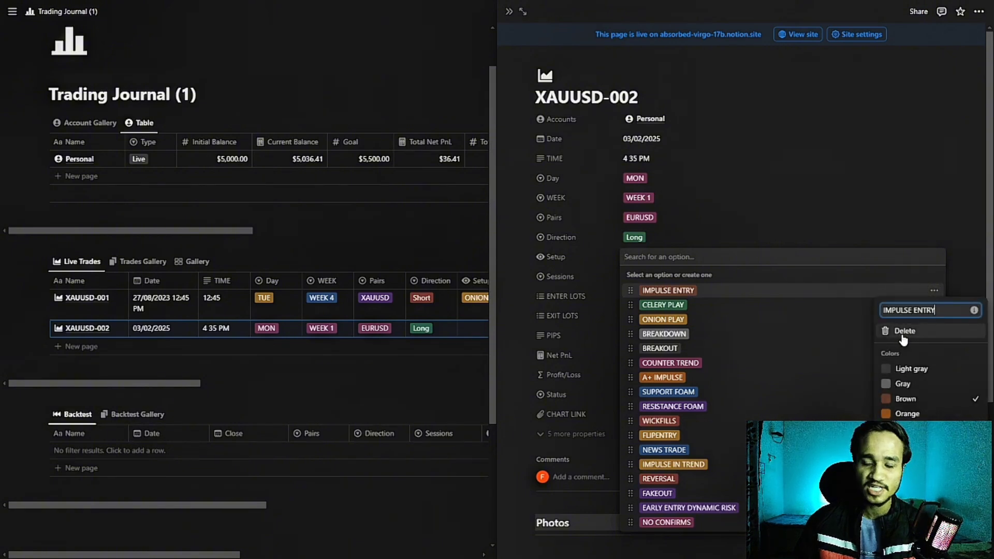
left_click(508, 255)
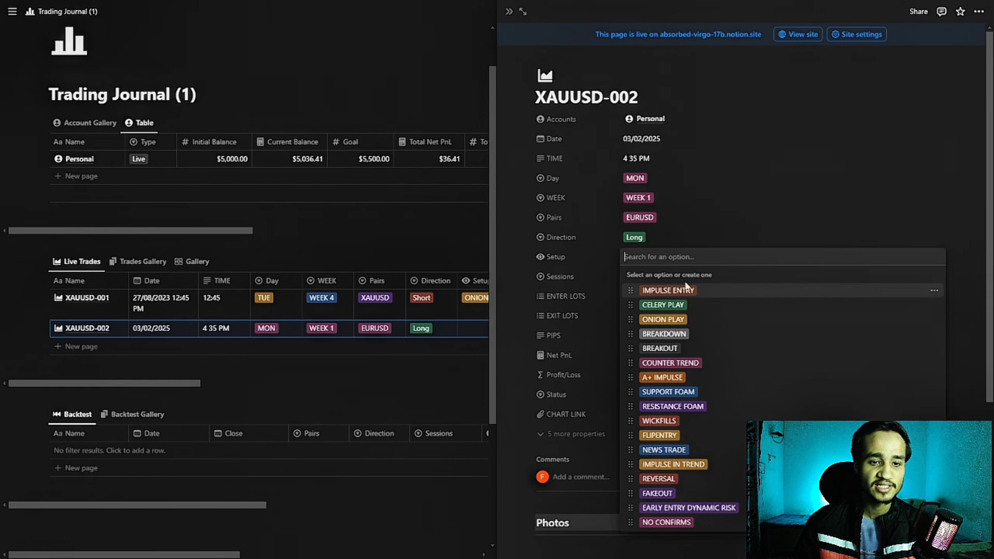
left_click(511, 265)
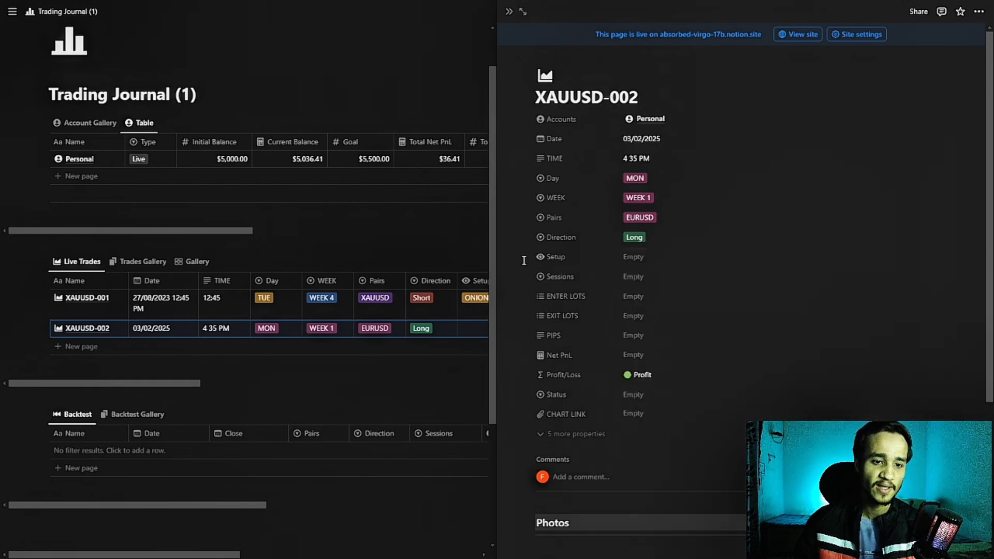
- Set the trade's setup to BREAKOUT and its session to London Open
left_click(650, 259)
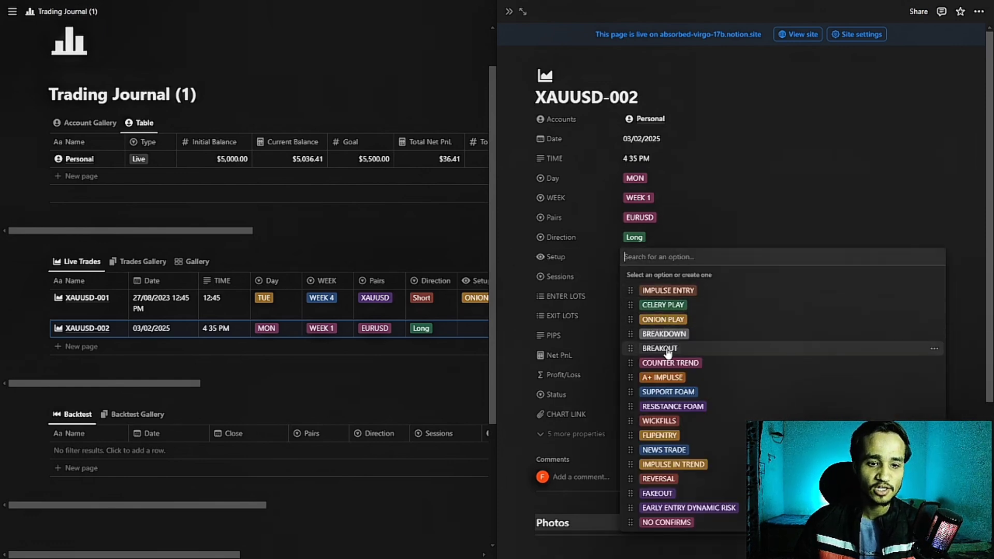
left_click(663, 348)
left_click(528, 287)
left_click(660, 281)
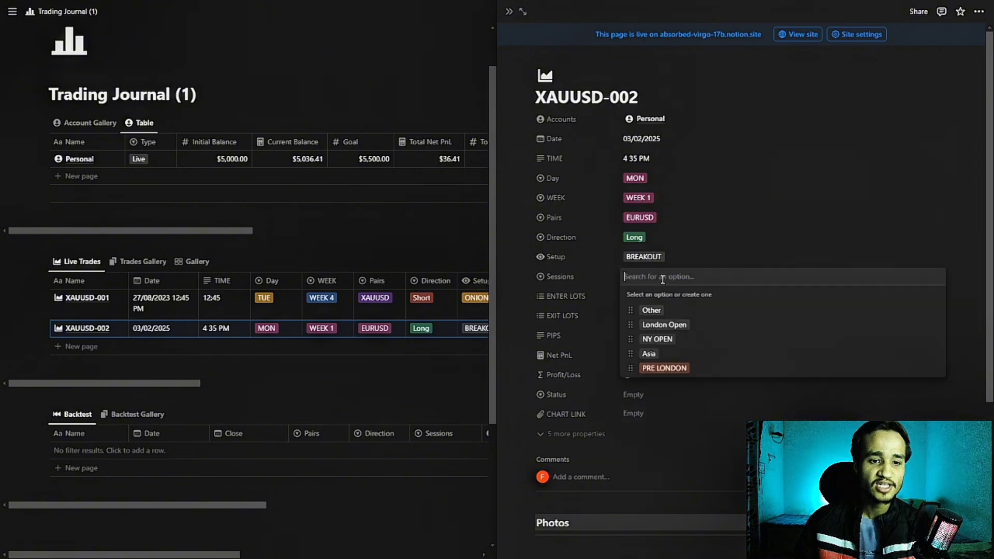
left_click(671, 326)
left_click(694, 281)
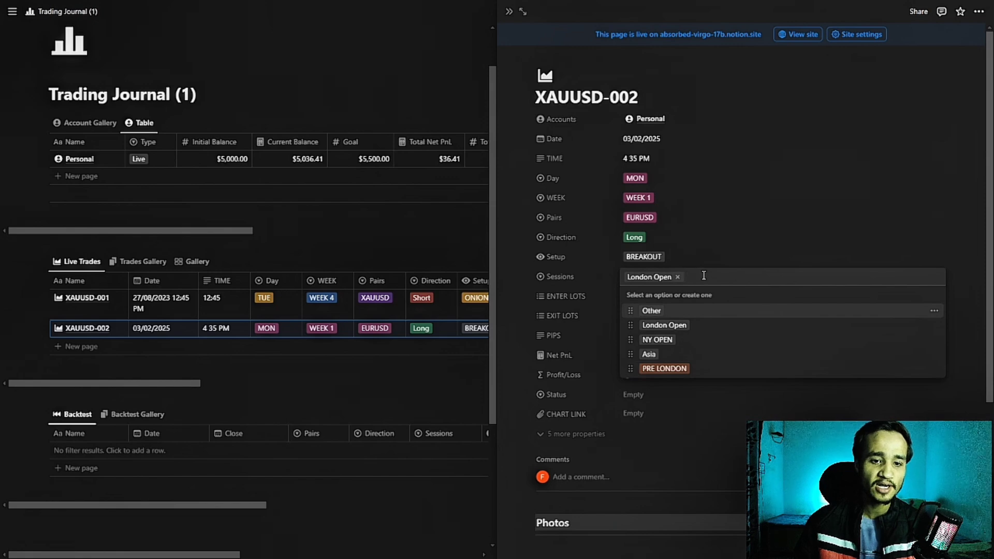
type("HFVHFVBHXB")
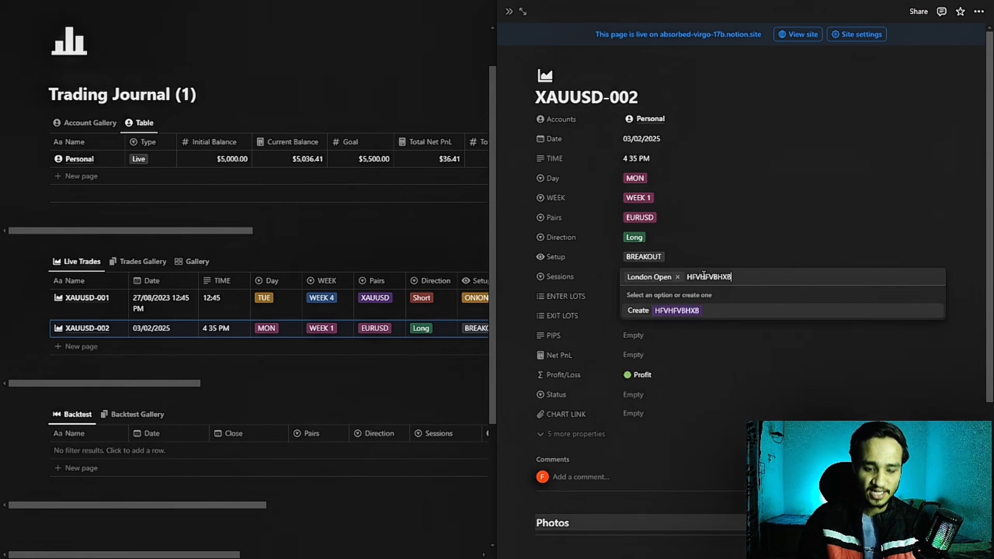
key("ctrl+BackSpace")
key("Escape")
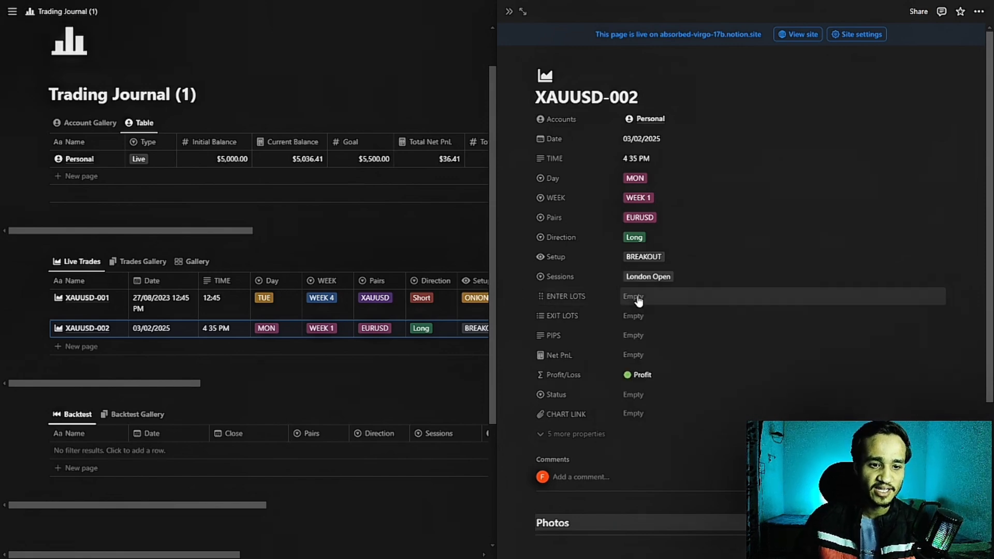
- Choose 1 LOT as the trade's ENTER LOTS value
left_click(686, 301)
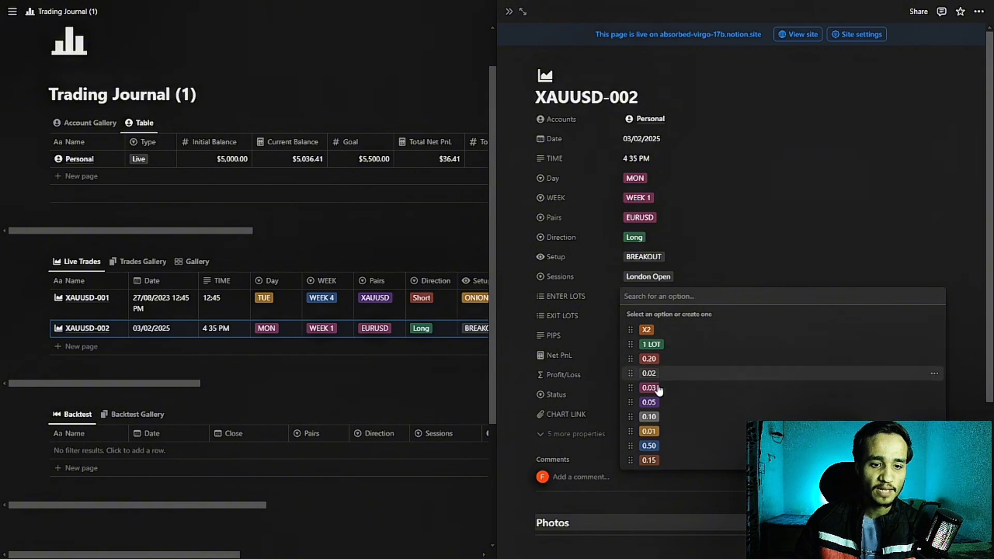
left_click(657, 349)
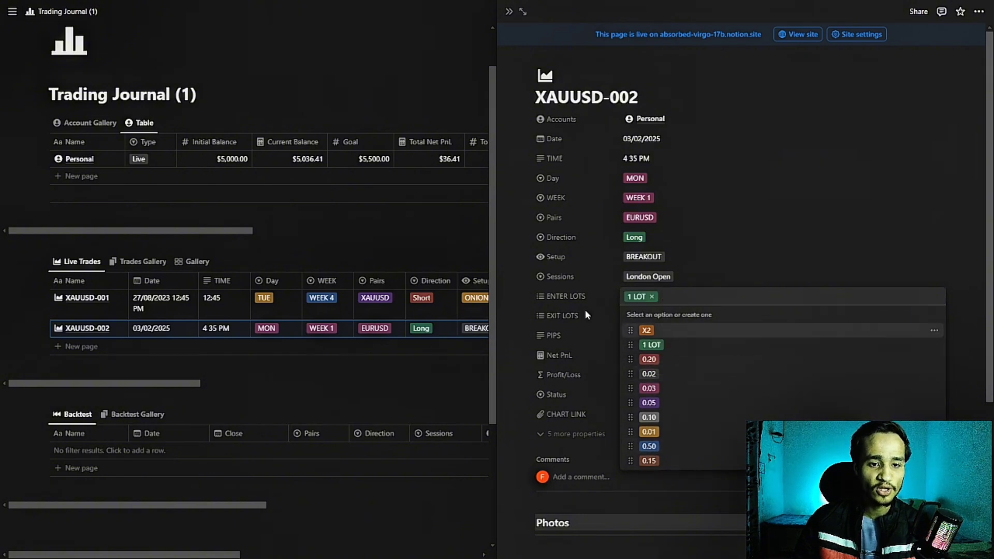
- Try 0.20 and 0.03 as the trade's EXIT LOTS values, and remove both of them
key("Escape")
left_click(677, 317)
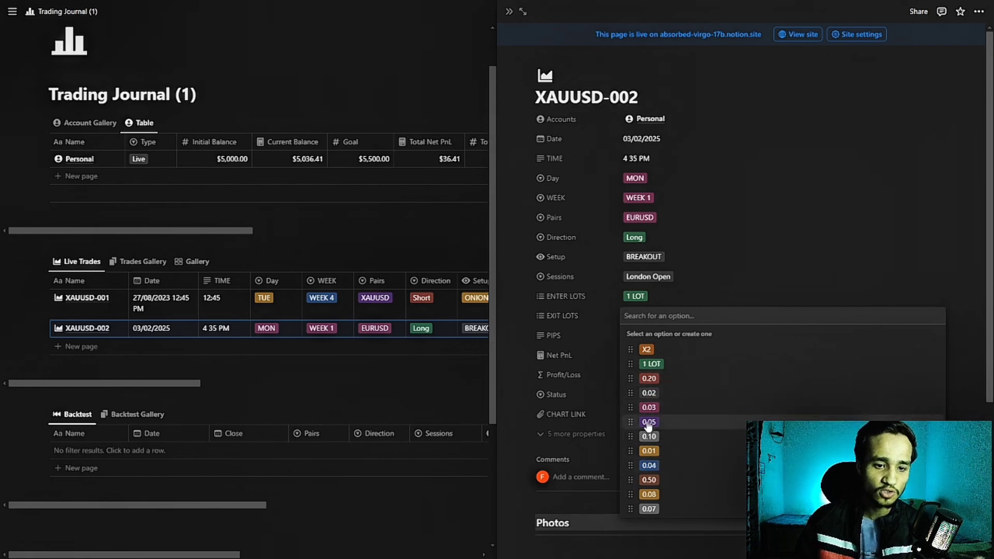
left_click(649, 380)
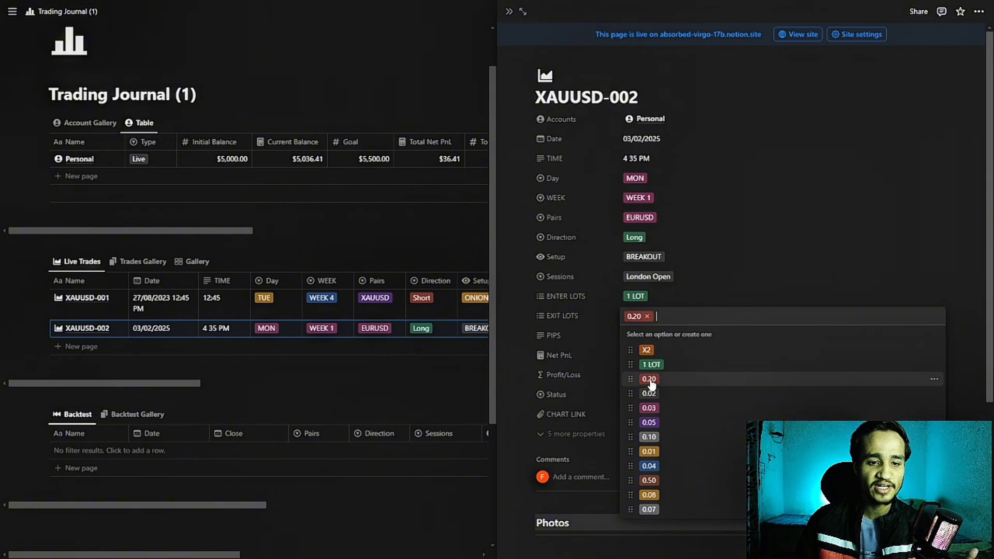
left_click(651, 409)
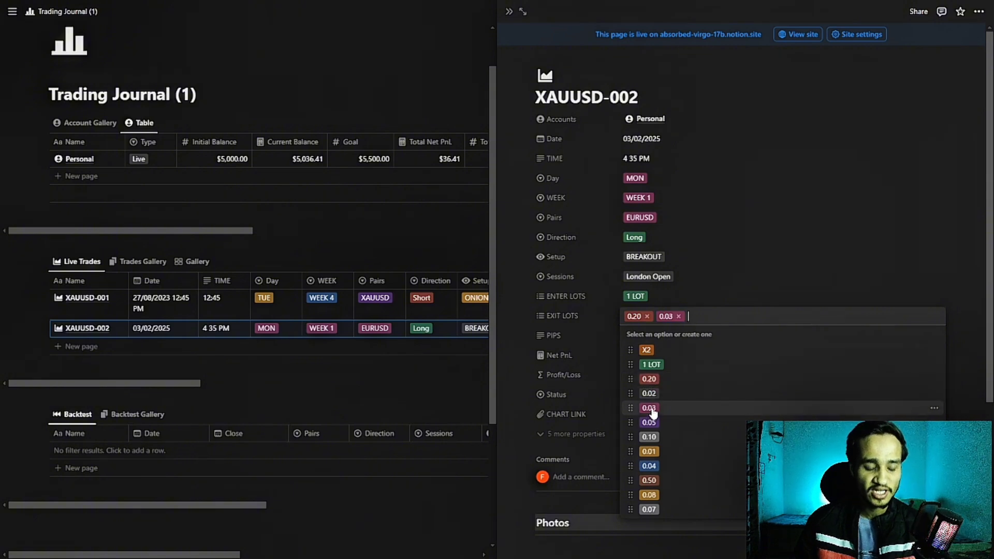
left_click(677, 317)
left_click(649, 316)
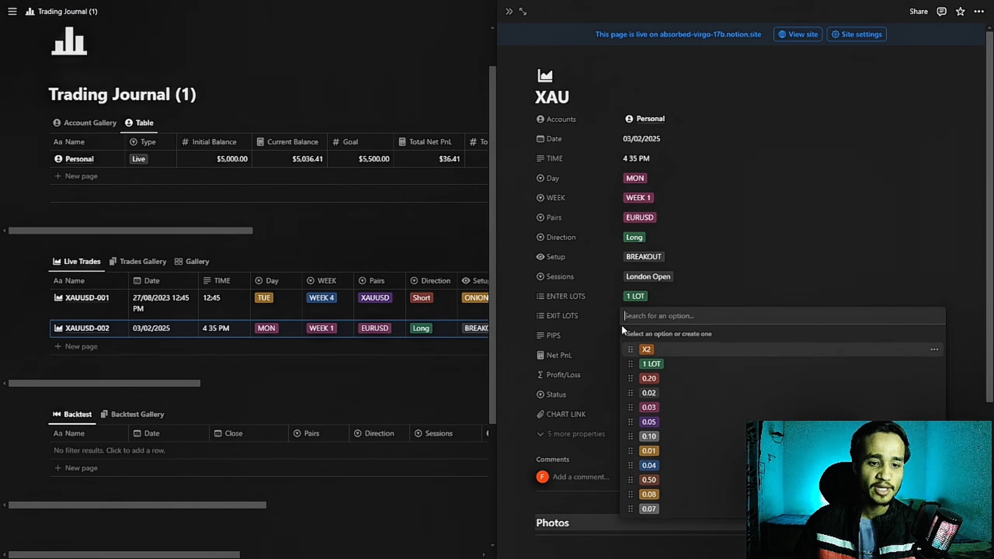
- Set the trade's EXIT LOTS to 1 LOT and enter 25/50 as its PIPS value
left_click(623, 364)
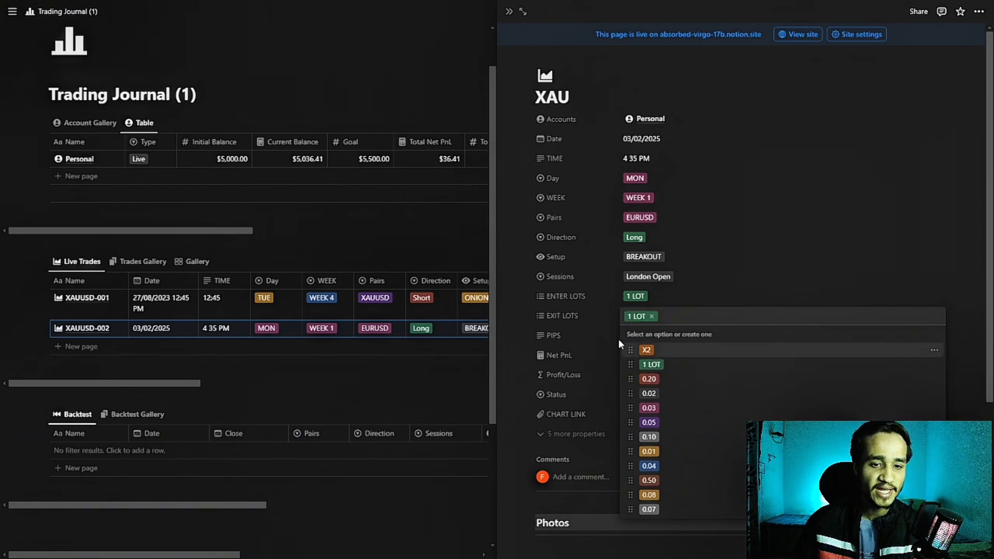
left_click(514, 316)
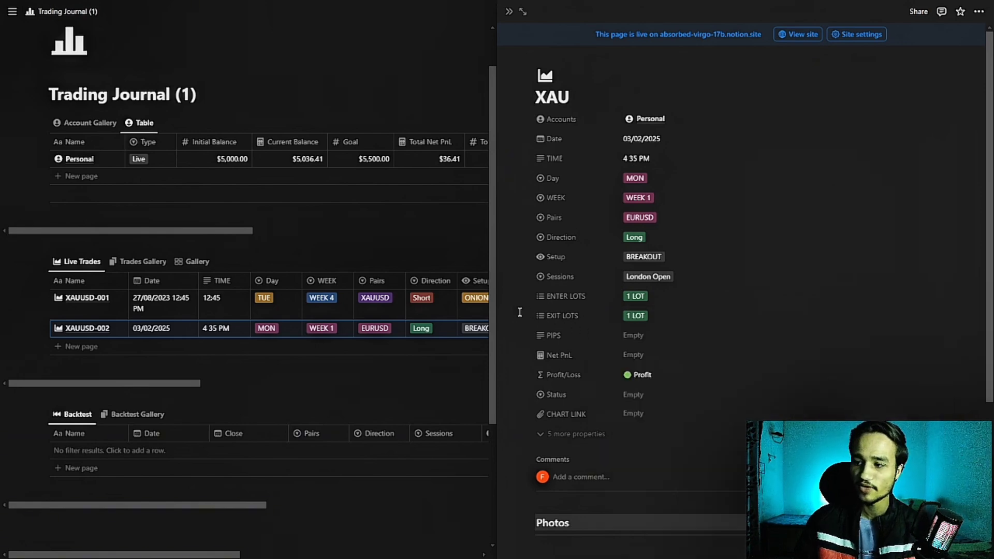
left_click(643, 335)
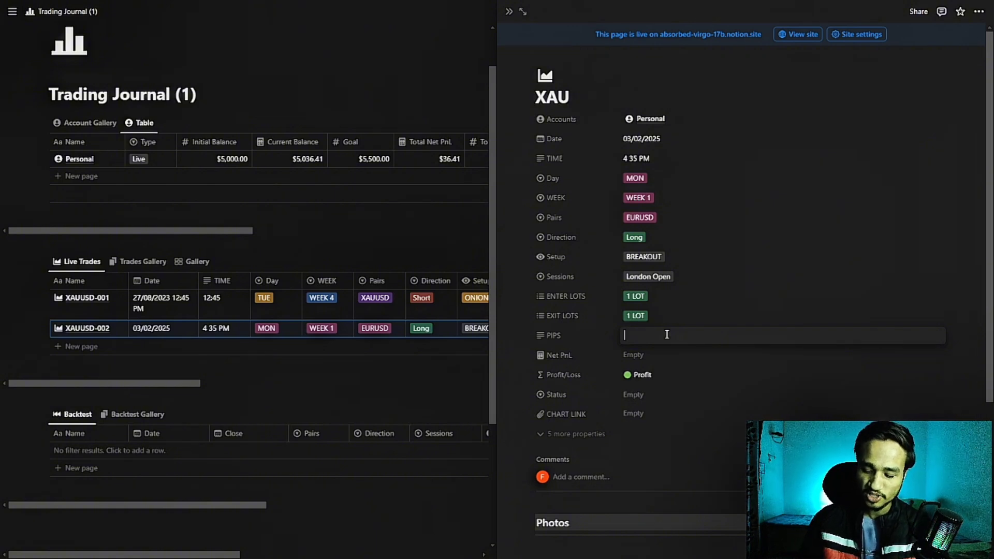
type("25")
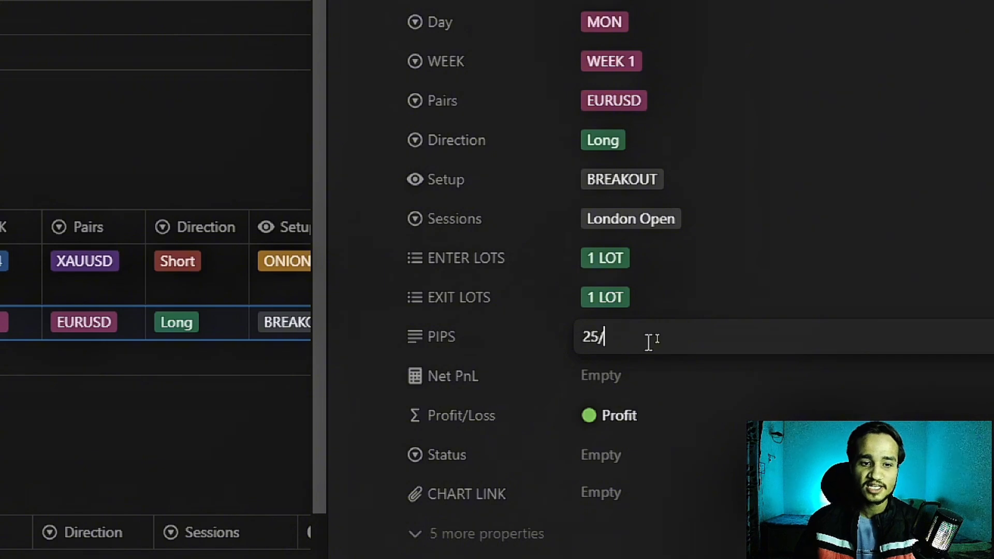
type("/")
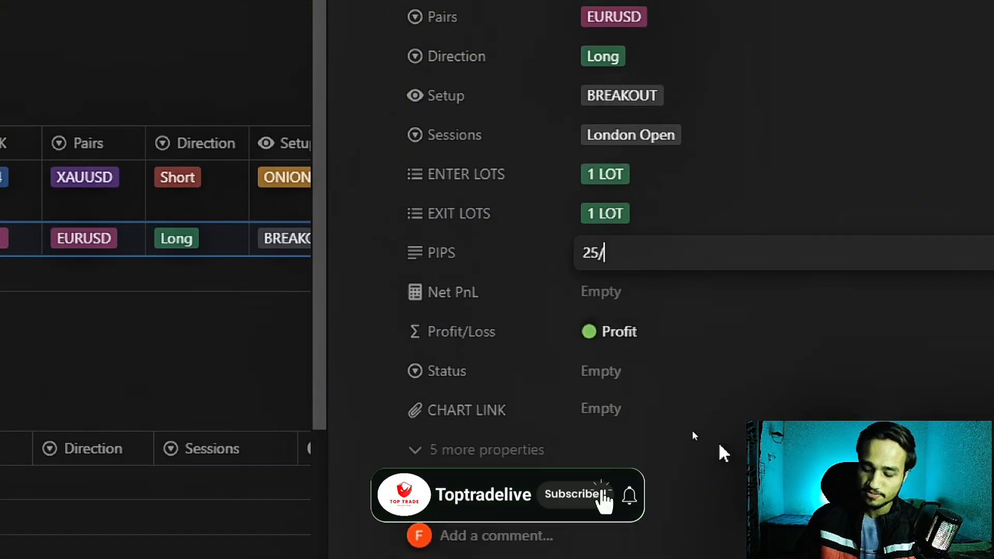
type("50")
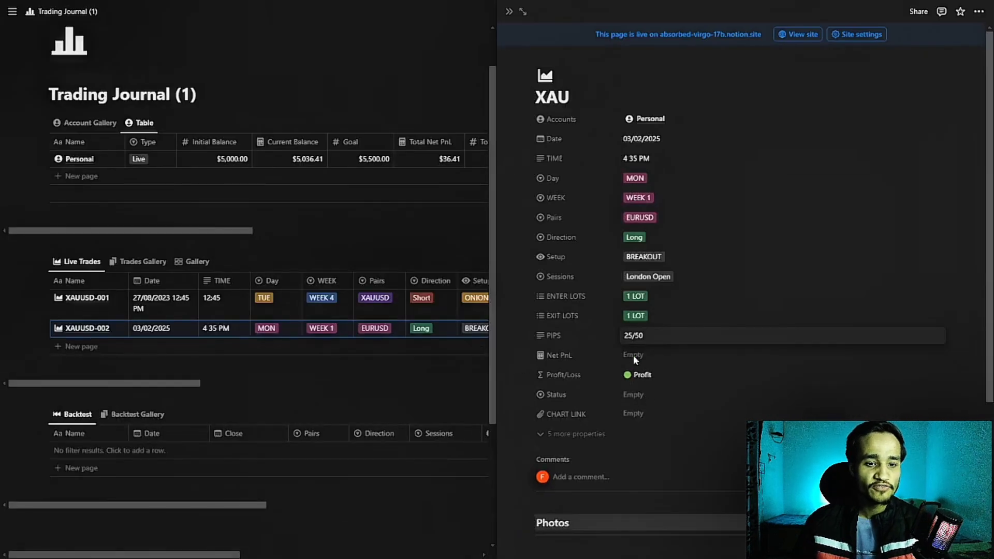
- Enter 250 as the trade's Net PnL
left_click(633, 356)
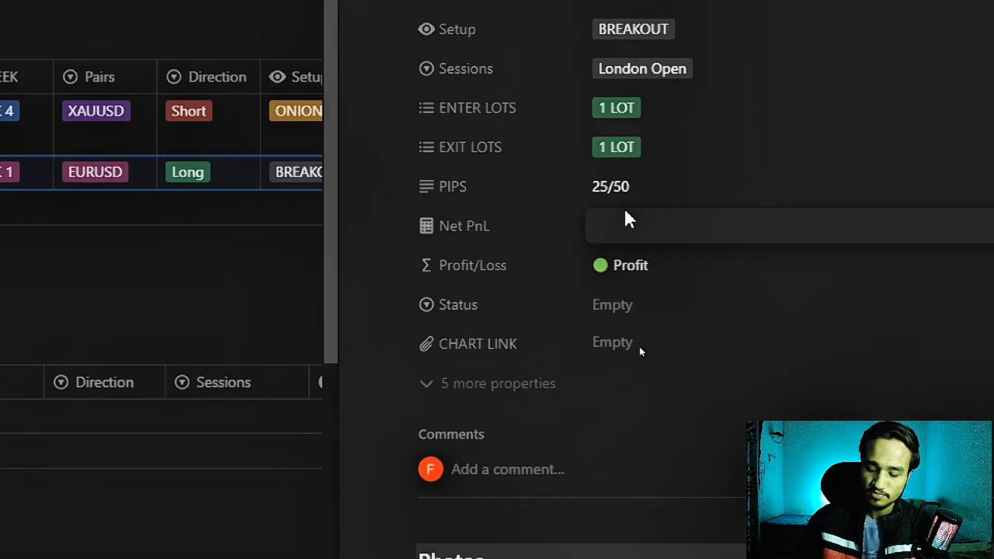
type("250")
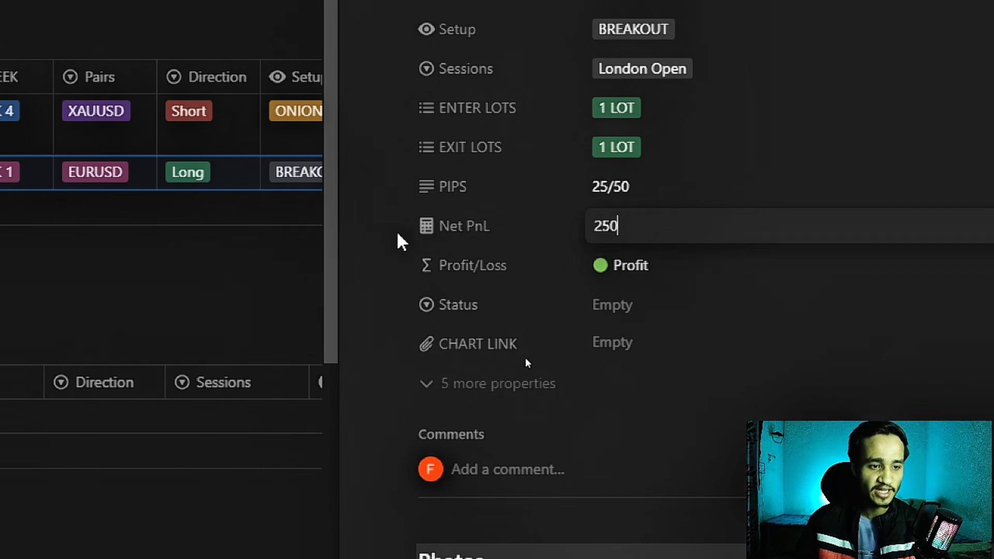
left_click(411, 105)
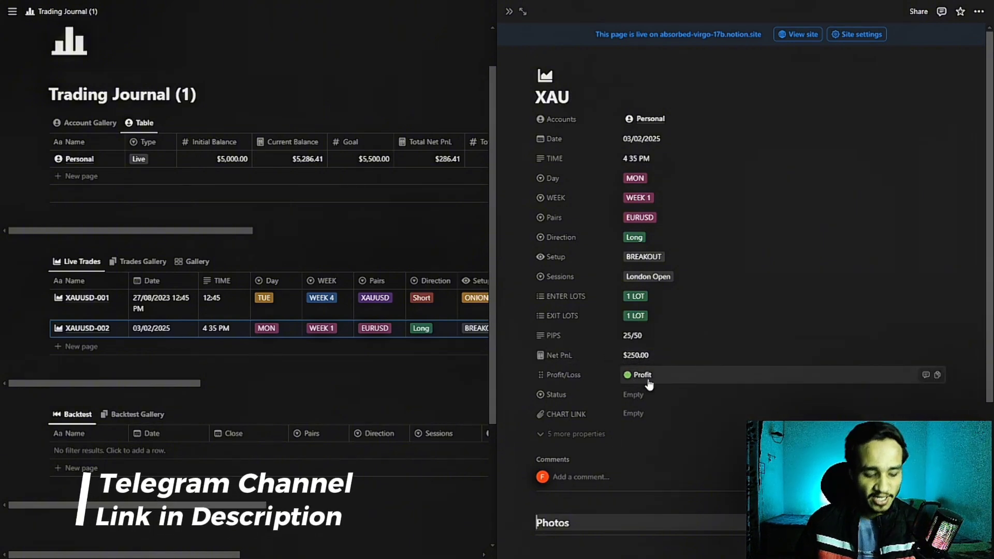
- Change the Photos heading to Heading 2, and view the formula behind the trade's Profit/Loss property
key("ctrl+shift+2")
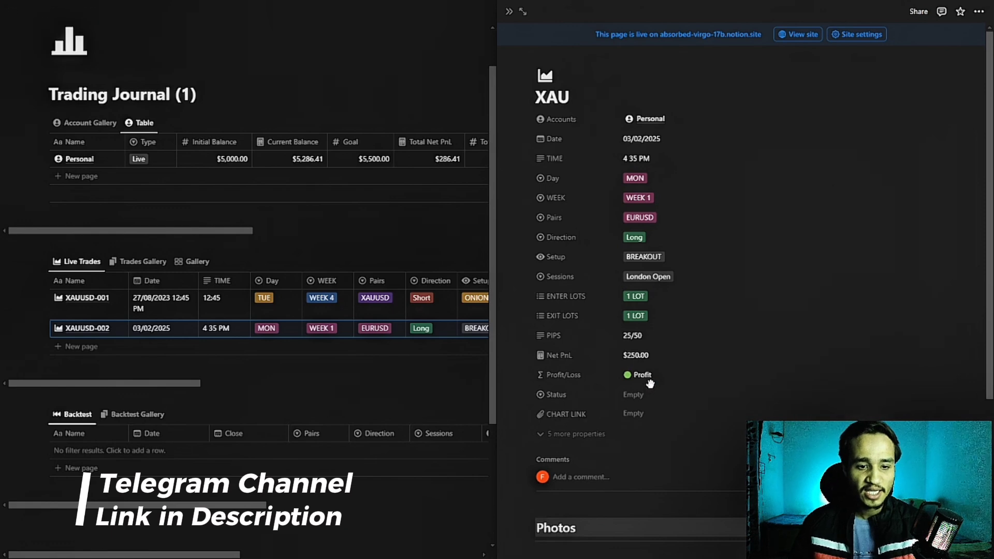
left_click(656, 383)
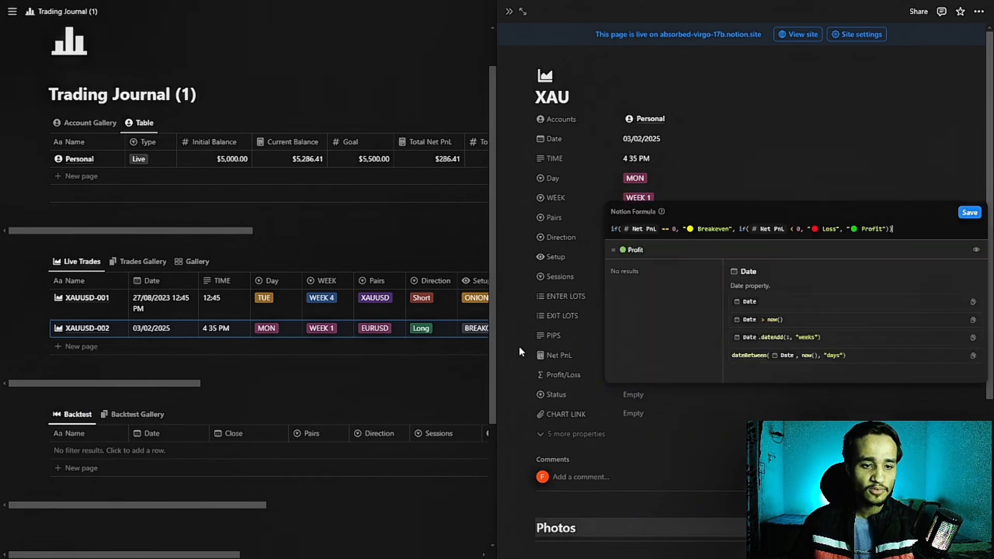
key("Escape")
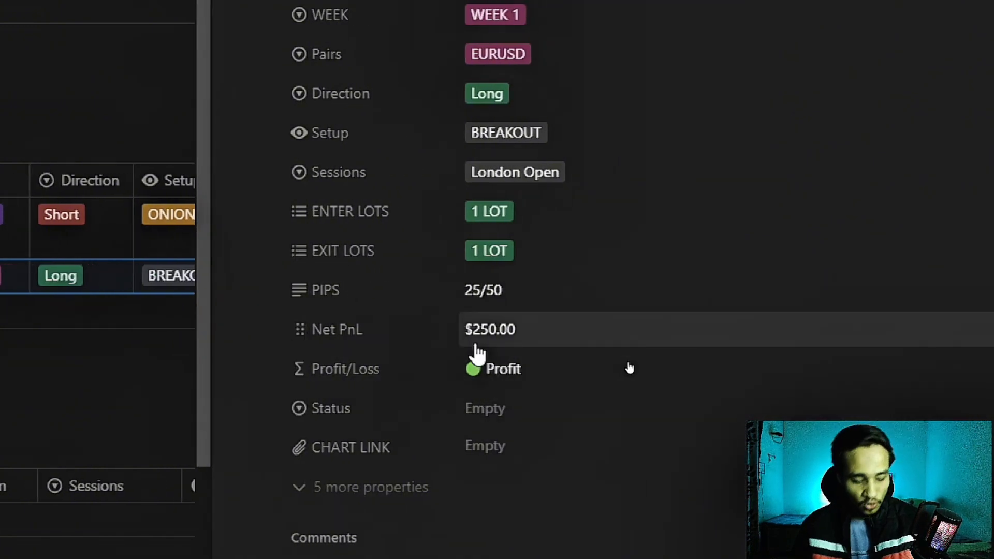
- Replace the trade's Net PnL with a loss of -250
left_click(531, 329)
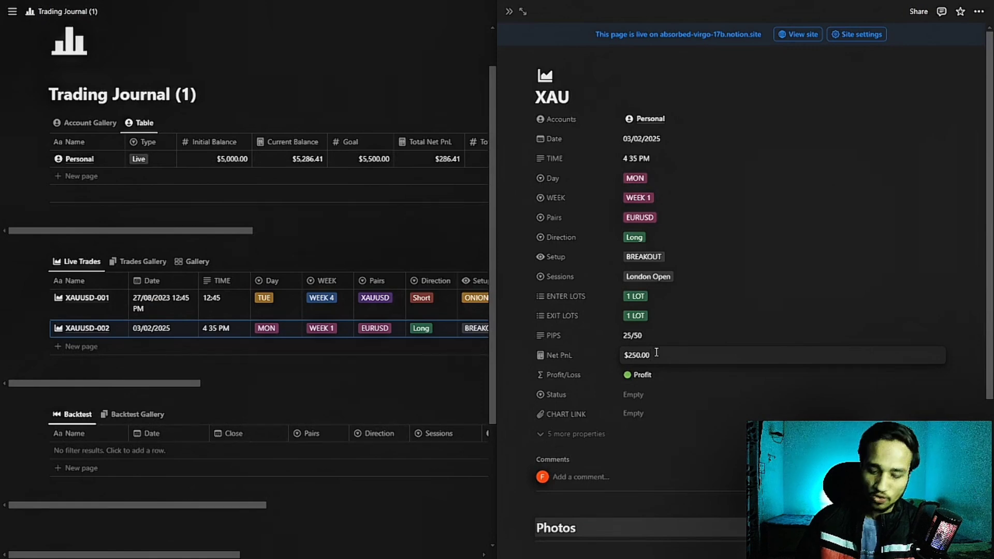
key("BackSpace")
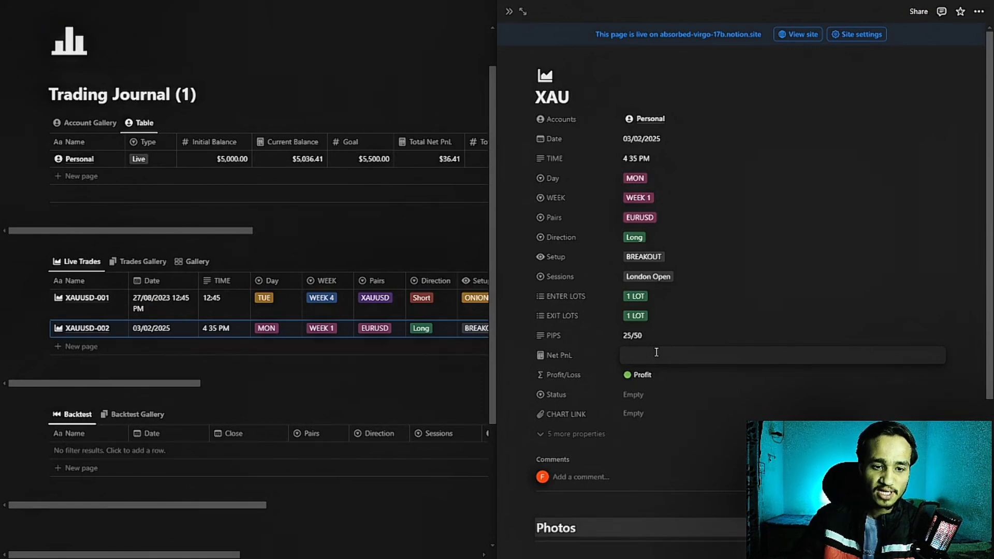
type("-$2")
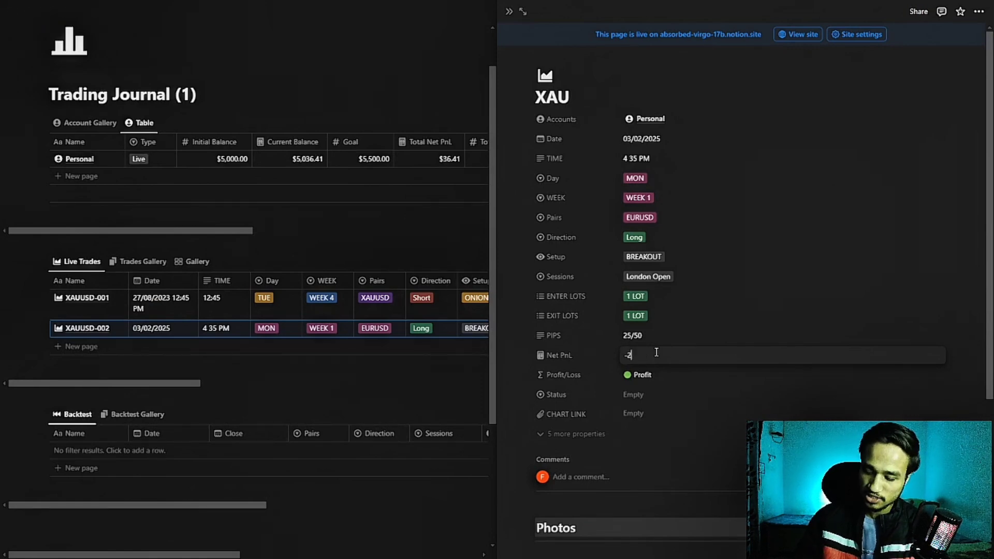
type("50")
key("Return")
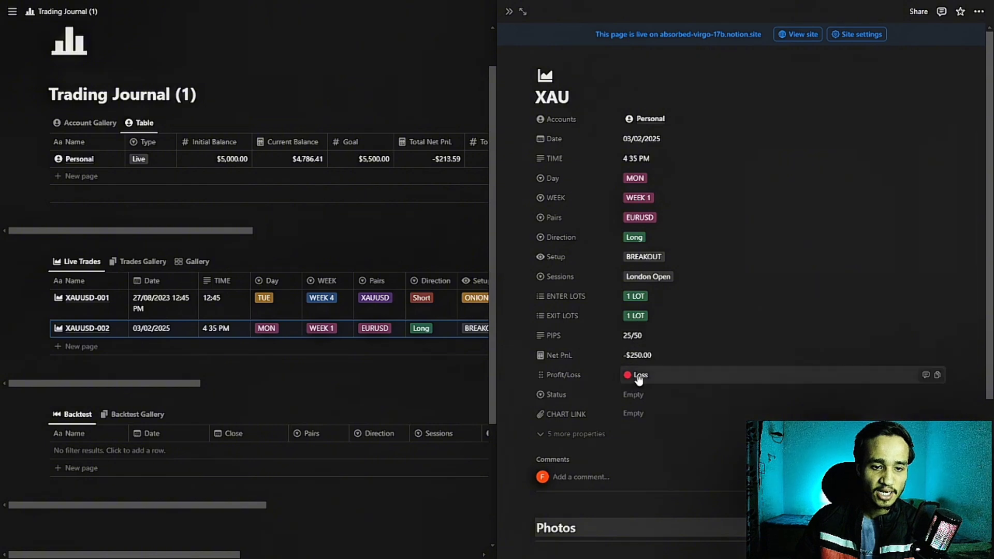
- Set the trade's Status to Closed Manually after trying Closed by T/P and Closed by S/L
left_click(641, 396)
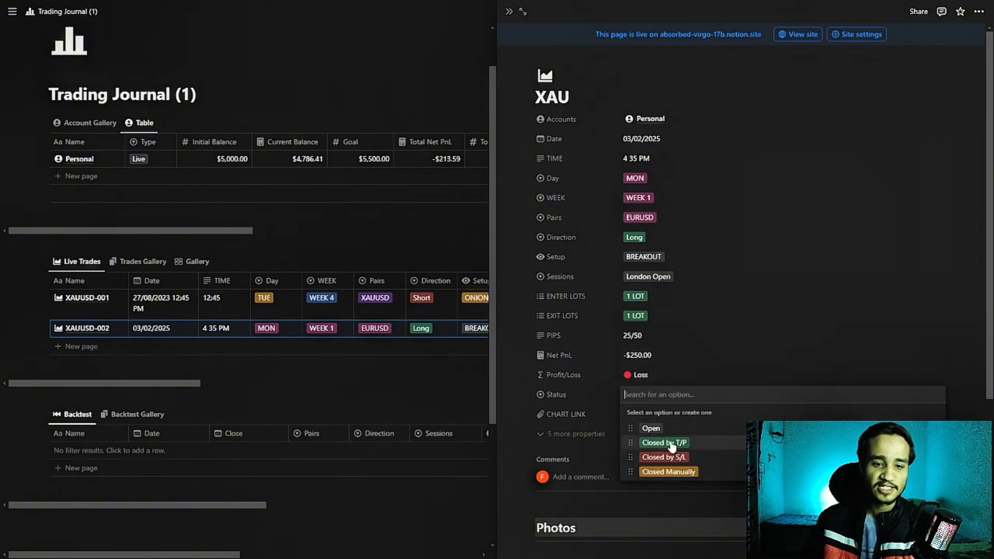
left_click(672, 444)
left_click(689, 398)
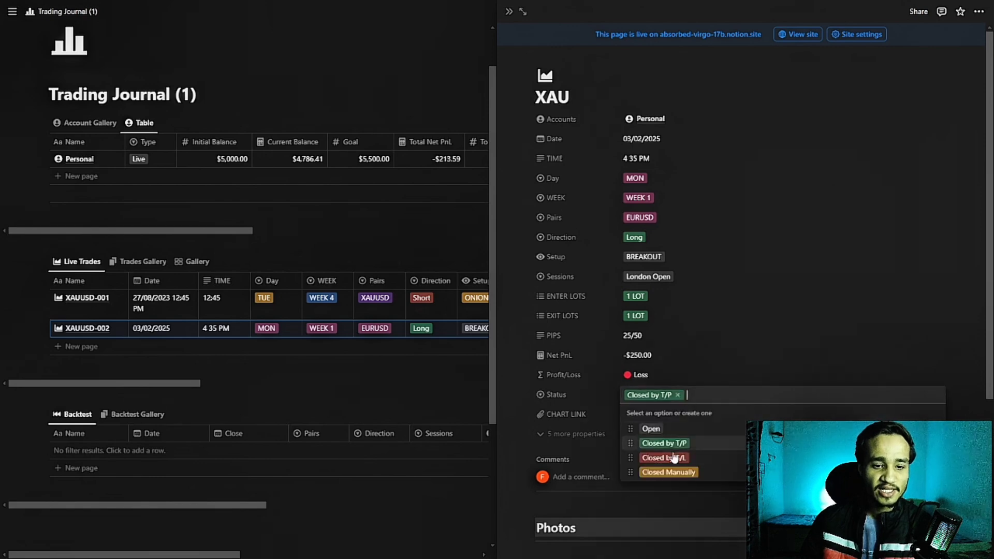
left_click(671, 462)
left_click(683, 398)
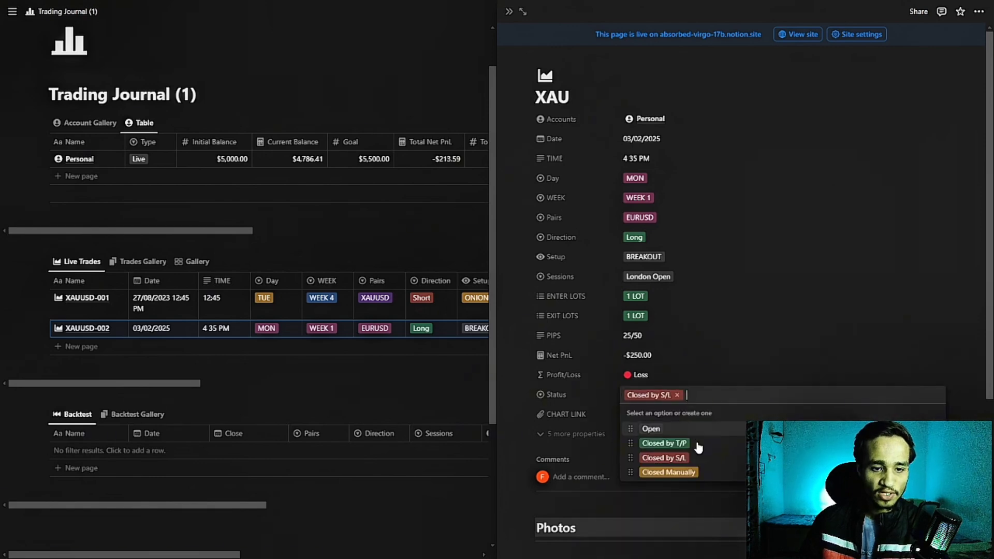
left_click(675, 473)
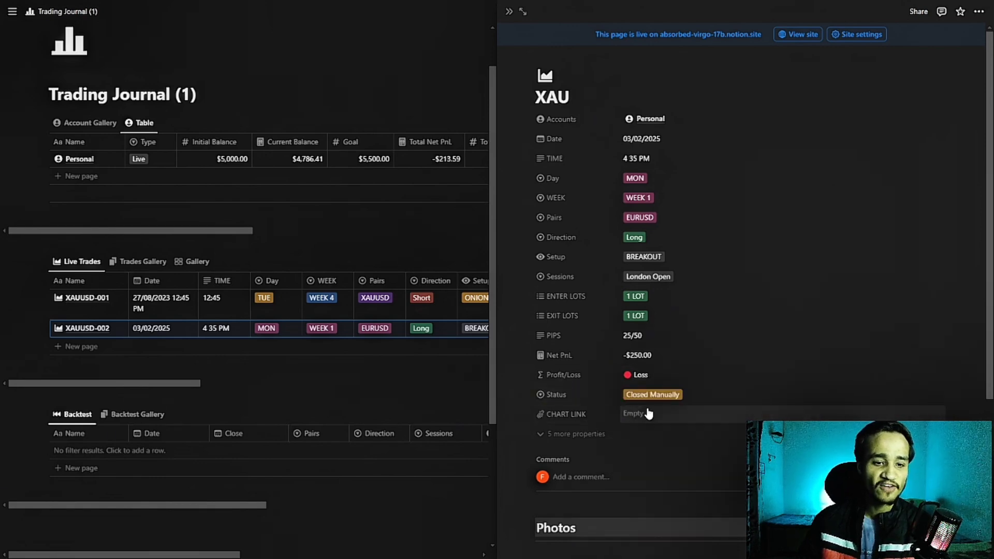
- Open the attachment options of the CHART LINK property, cancel the file upload picker, and choose to embed a link instead
scroll(741, 396, "down", 2)
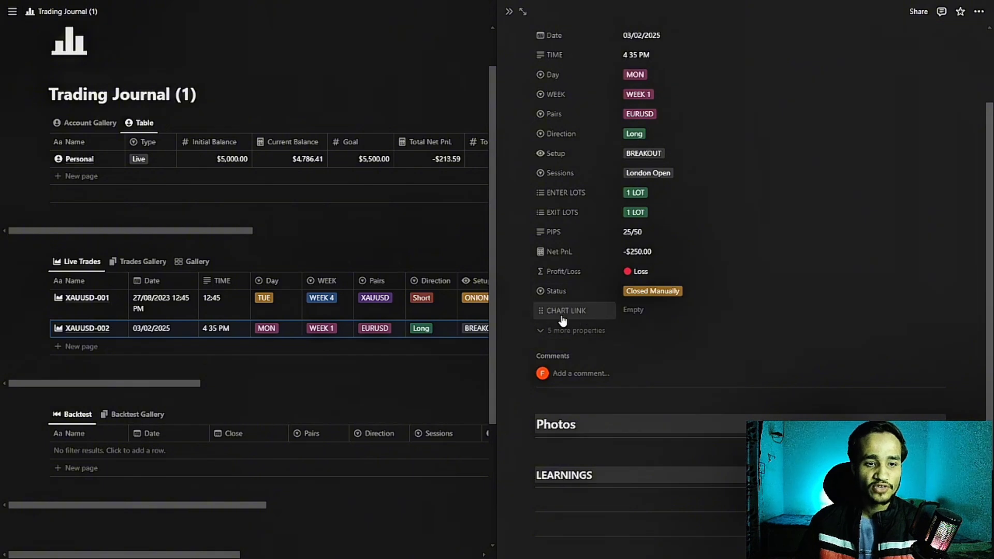
left_click(668, 315)
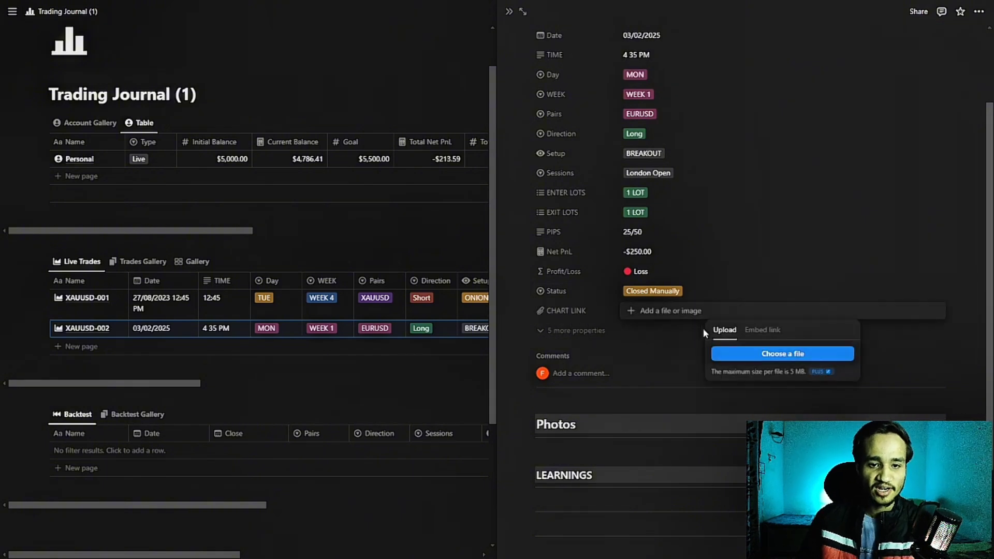
left_click(759, 331)
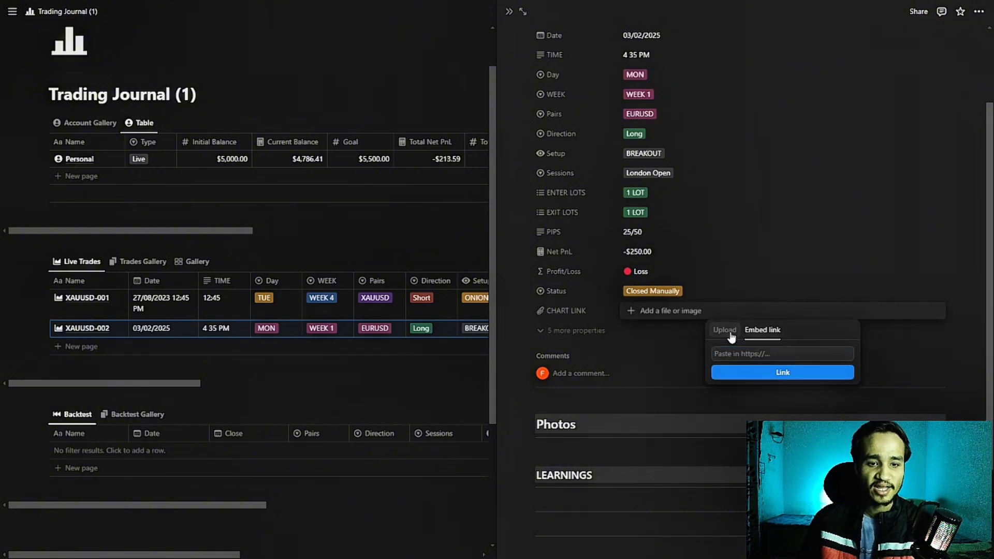
left_click(724, 330)
left_click(771, 357)
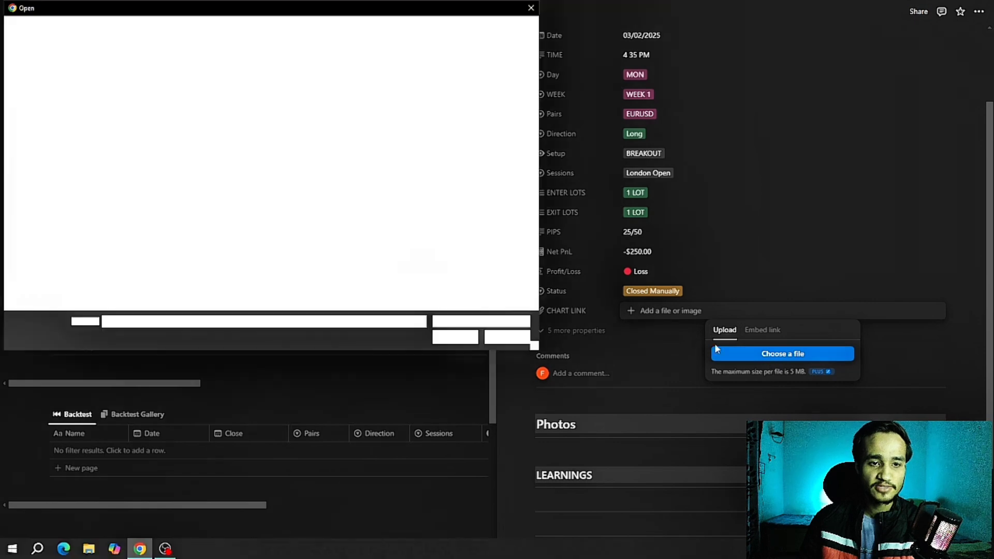
left_click(532, 6)
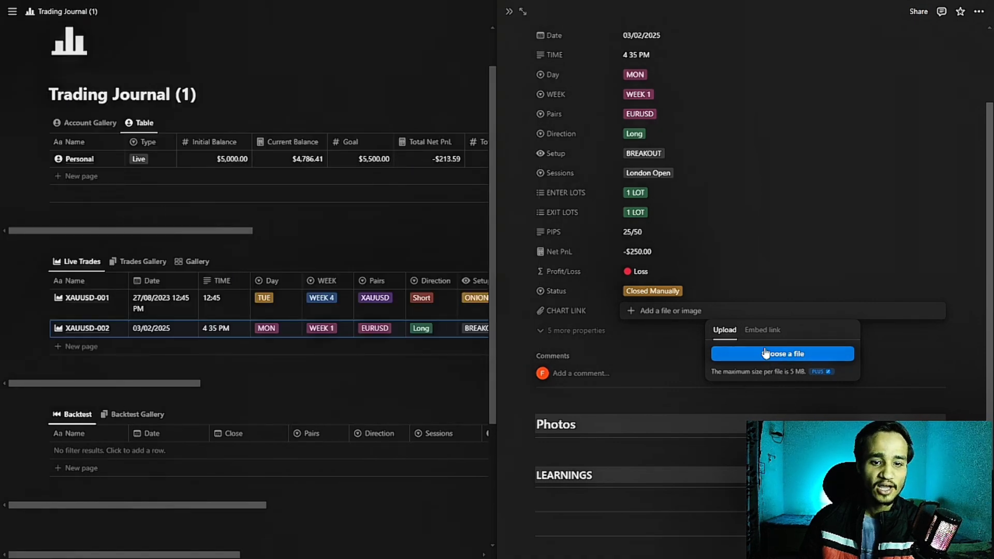
left_click(761, 330)
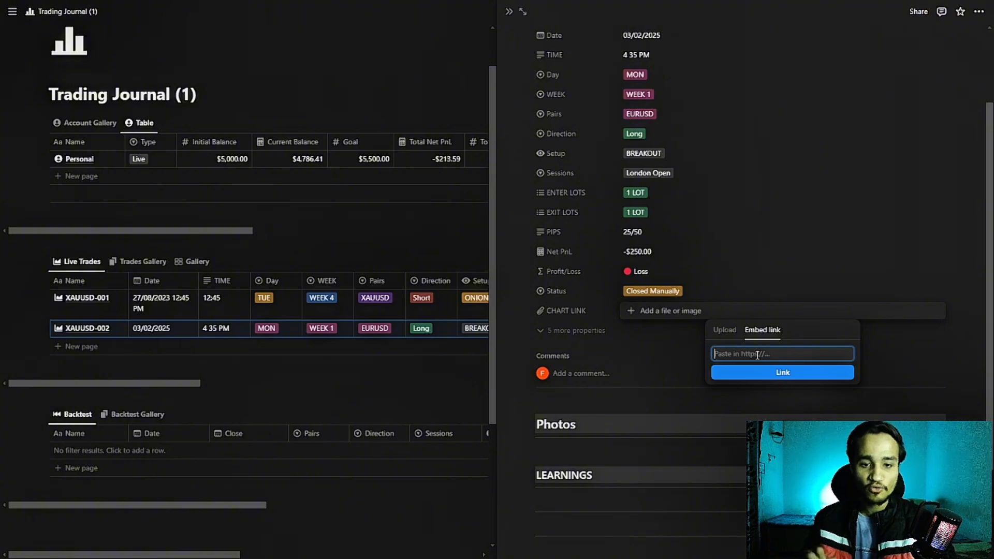
- Switch to the TradingView chart of XAUUSD and copy its snapshot as an image and as a link
key("alt+Tab")
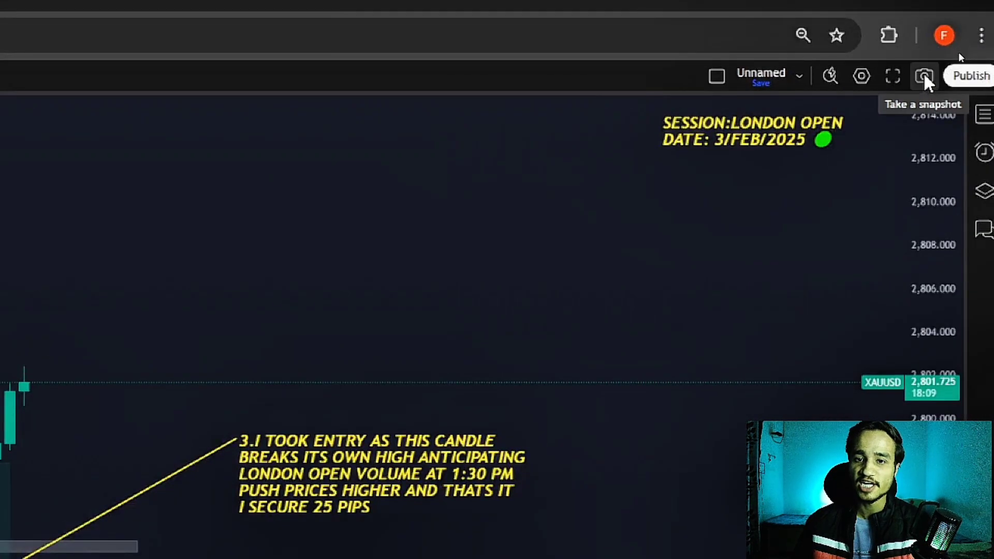
left_click(924, 75)
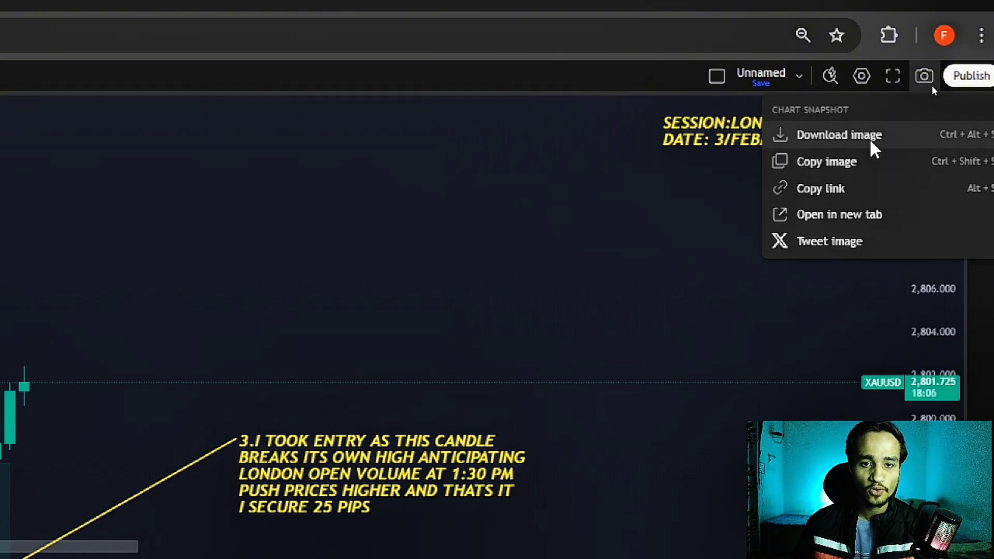
left_click(820, 163)
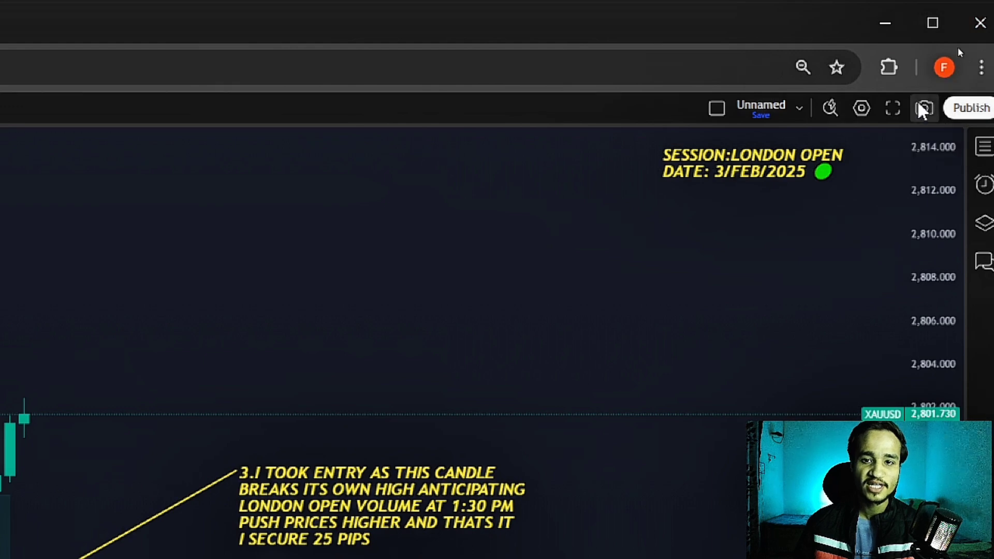
left_click(923, 108)
left_click(829, 223)
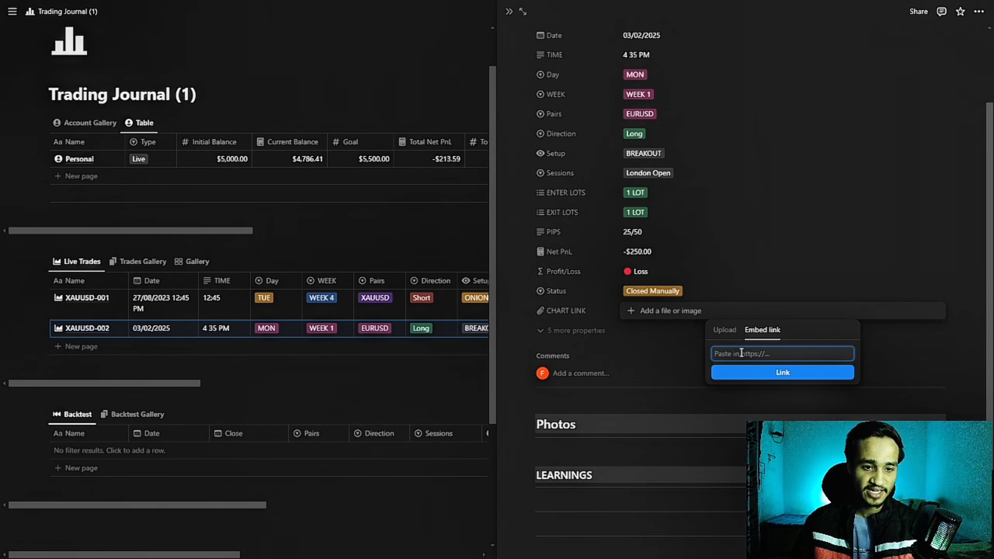
- Embed the copied TradingView snapshot link in the trade's CHART LINK property
key("super+v")
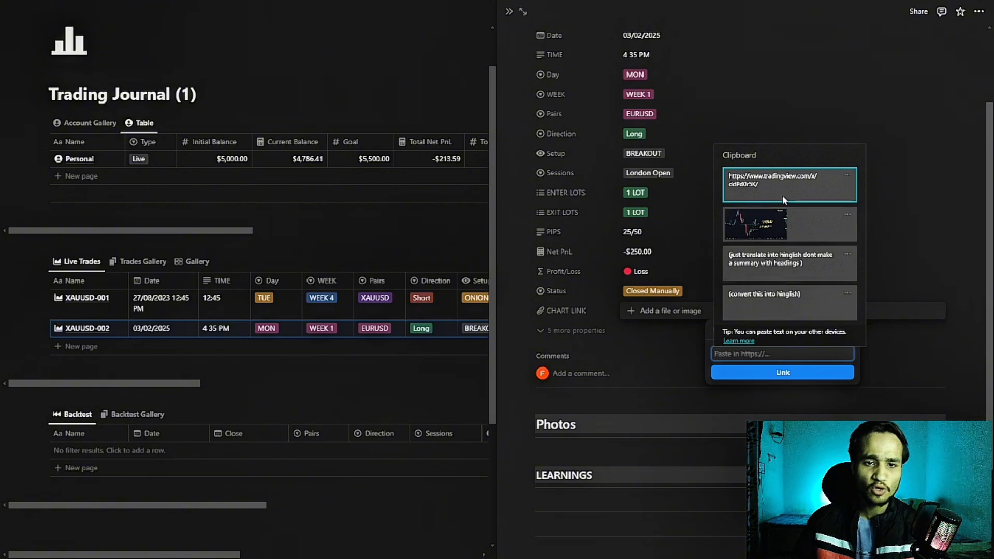
left_click(780, 180)
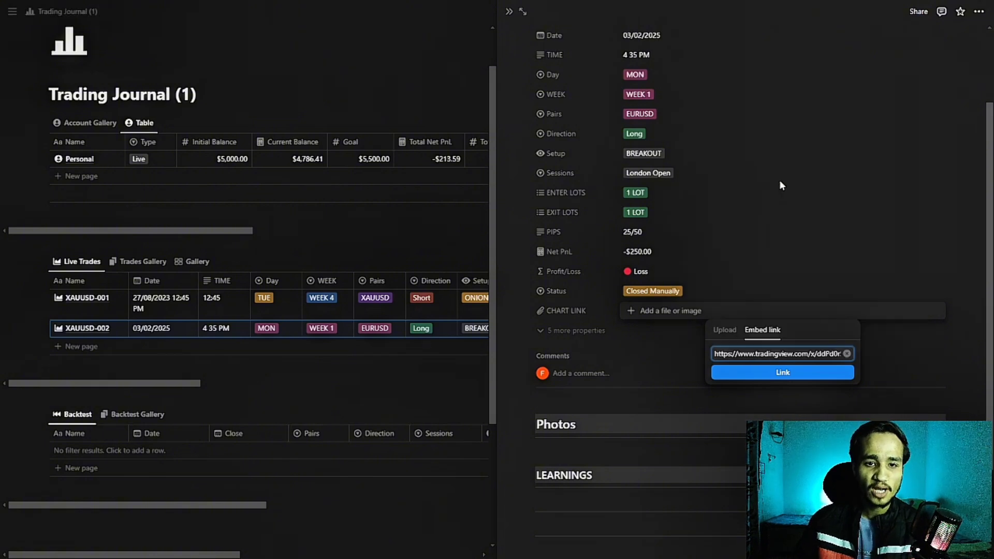
left_click(770, 378)
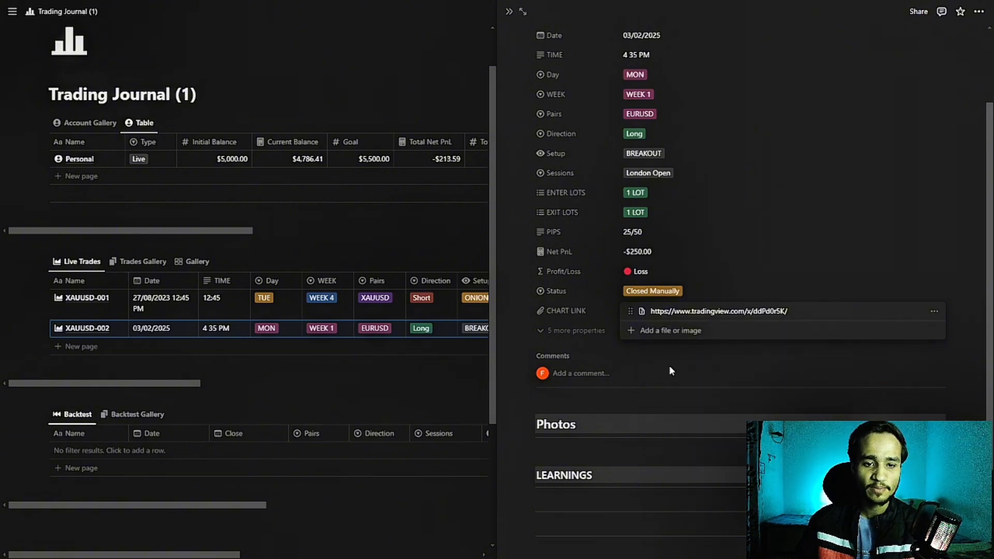
left_click(587, 350)
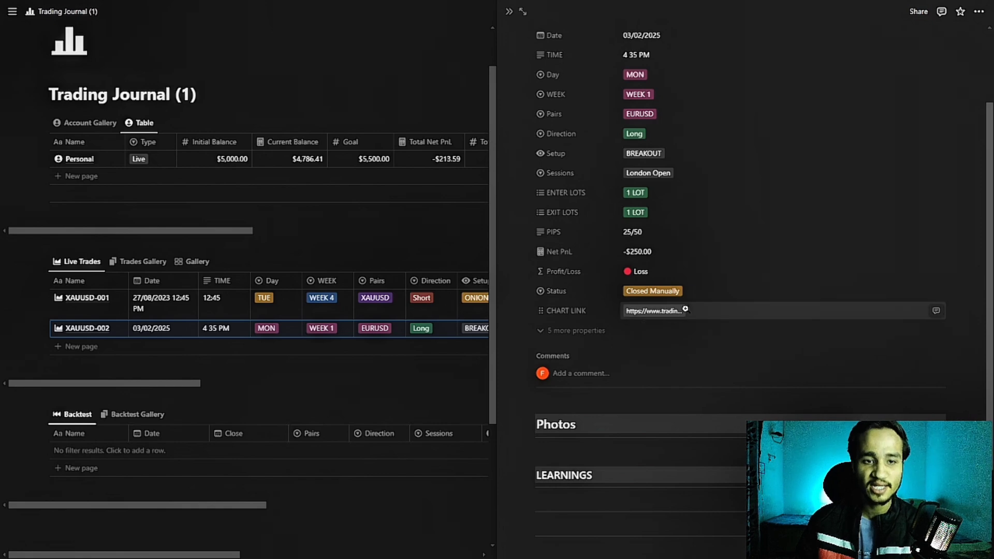
- Paste the copied chart snapshot image under the Photos heading and close the trade page
scroll(692, 191, "up", 2)
scroll(637, 217, "down", 4)
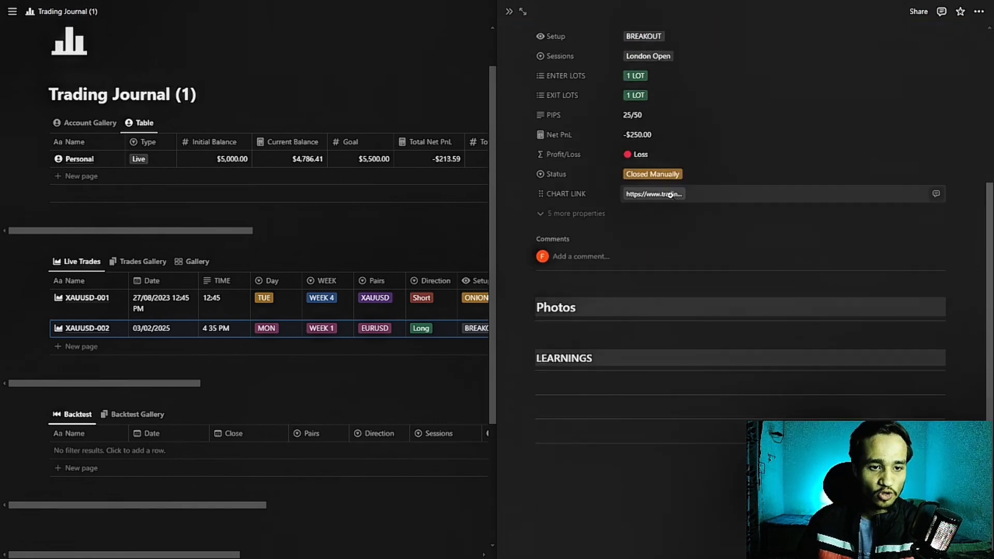
left_click(567, 333)
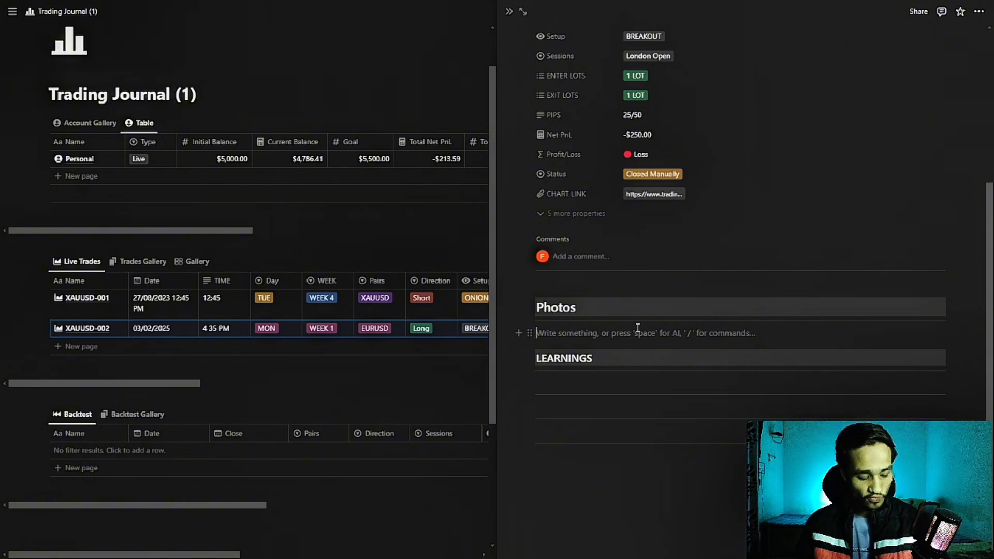
key("super+v")
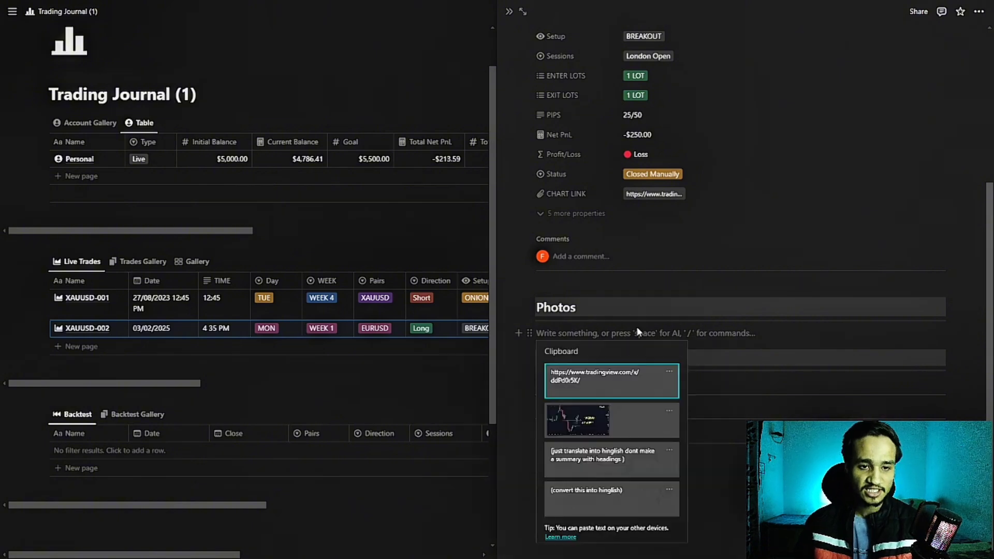
left_click(593, 419)
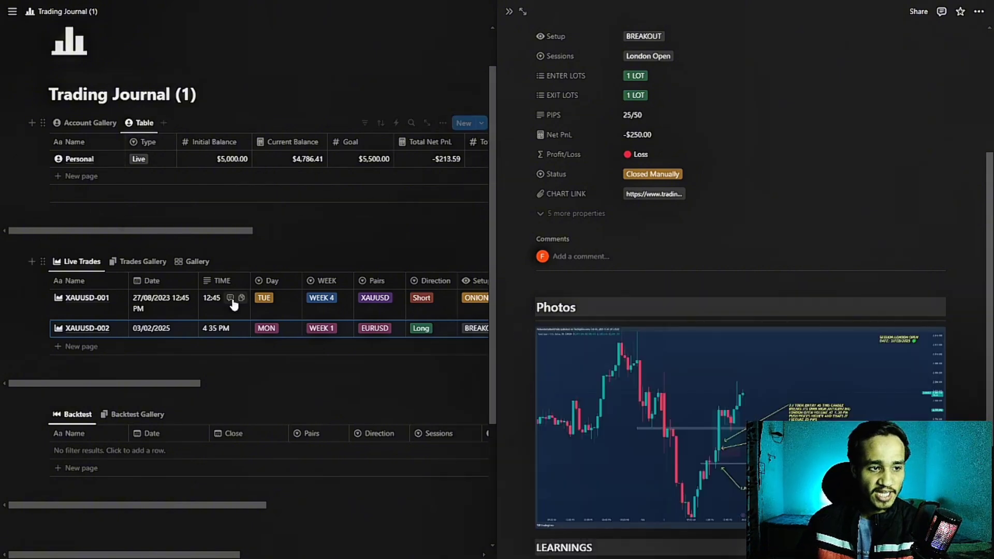
scroll(787, 369, "down", 2)
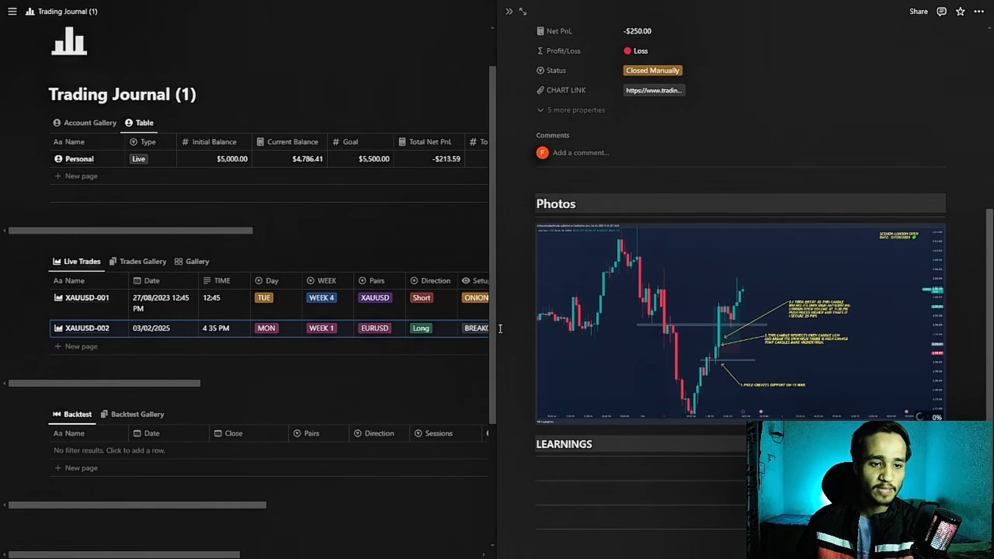
key("Escape")
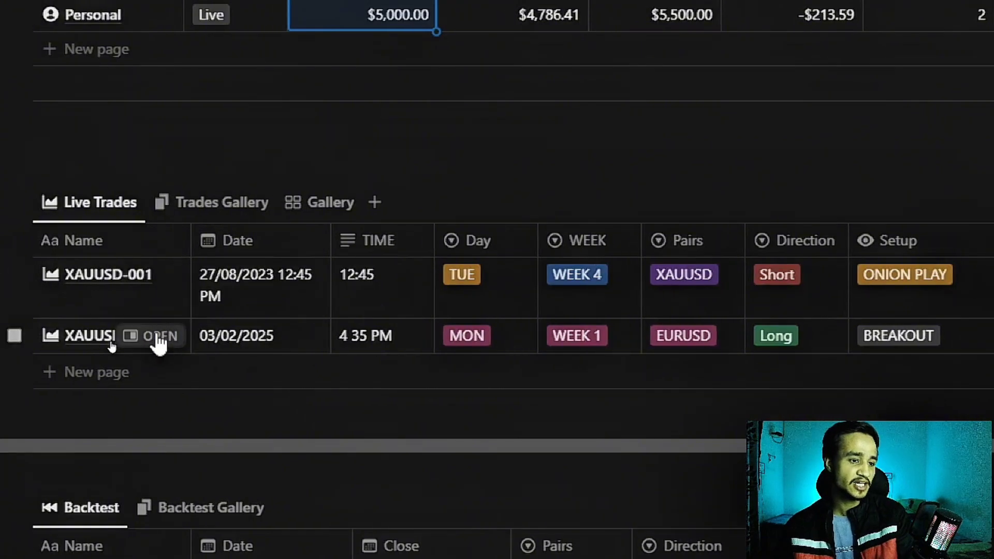
- Reopen the XAUUSD-002 trade page and add "IM VERY CONFIDENT" as the first numbered item under LEARNINGS
left_click(158, 337)
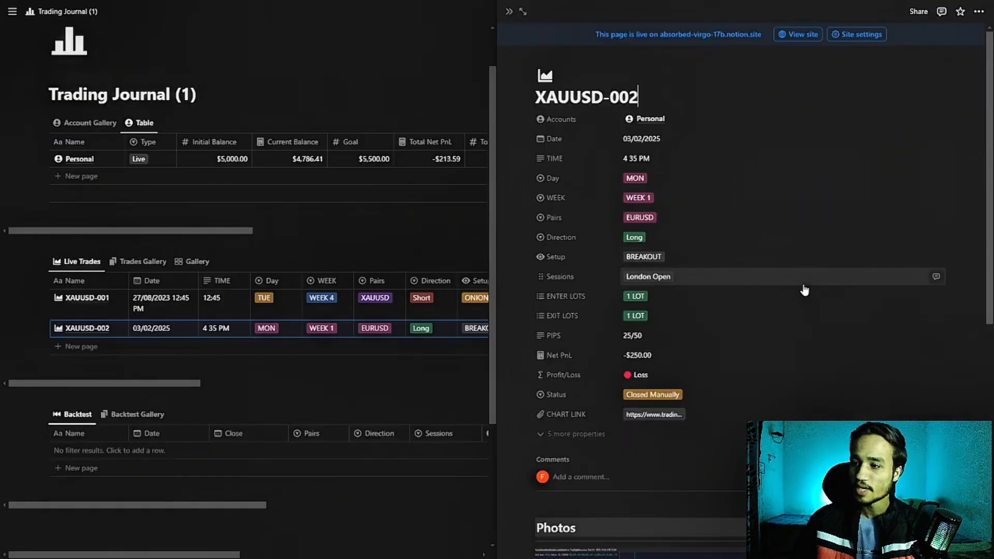
scroll(684, 395, "down", 4)
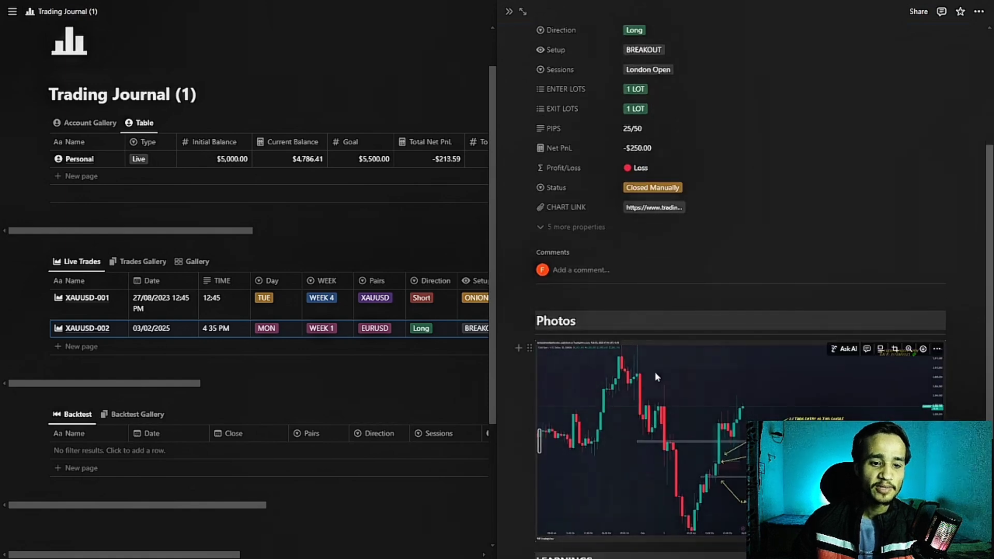
scroll(654, 372, "down", 4)
left_click(563, 382)
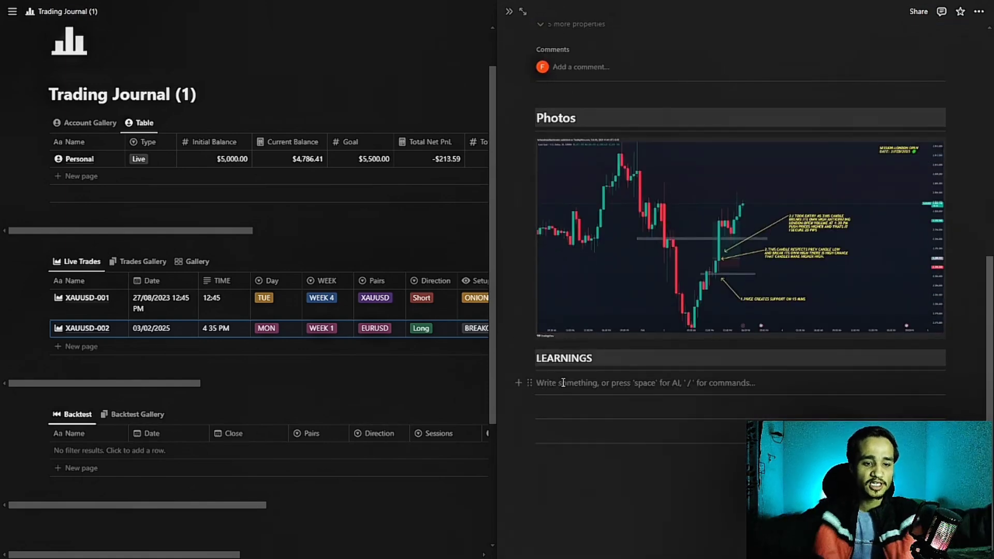
type("1. IM VERY CONFIDENT")
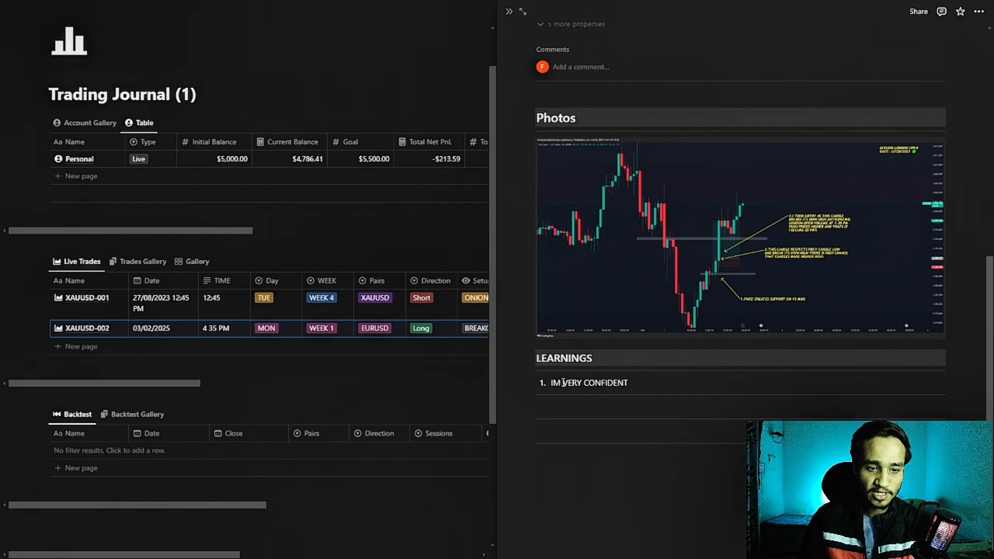
- Add "BEST SETUP" as the second numbered item under LEARNINGS and close the trade page
key("Return")
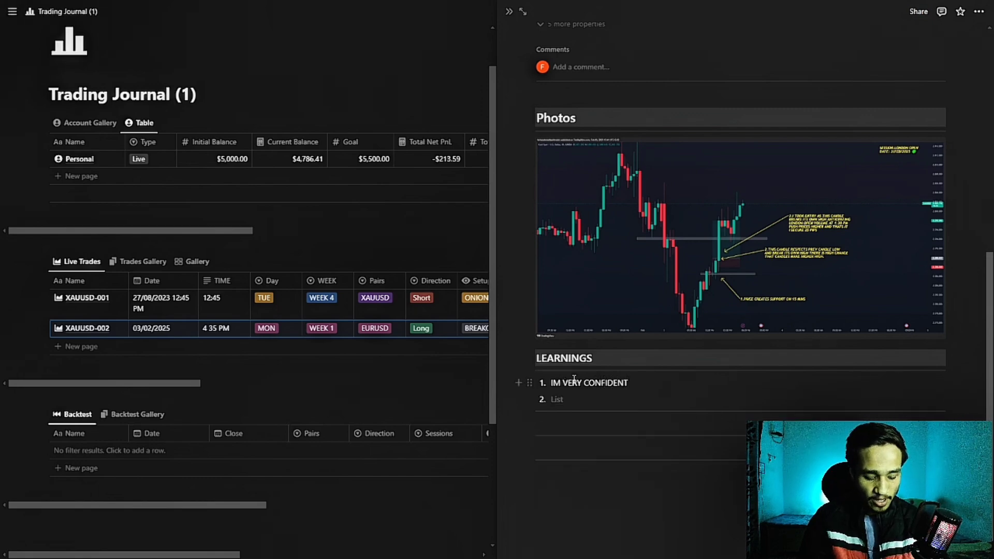
type("BEST SEYUP")
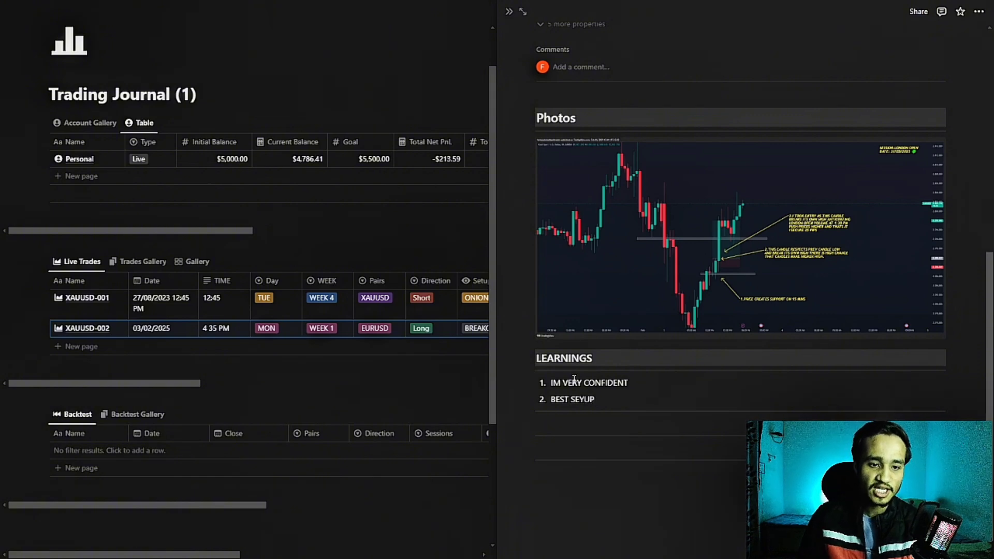
key("BackSpace")
key("BackSpace")
key("BackSpace")
key("BackSpace")
key("BackSpace")
key("BackSpace")
type("SET")
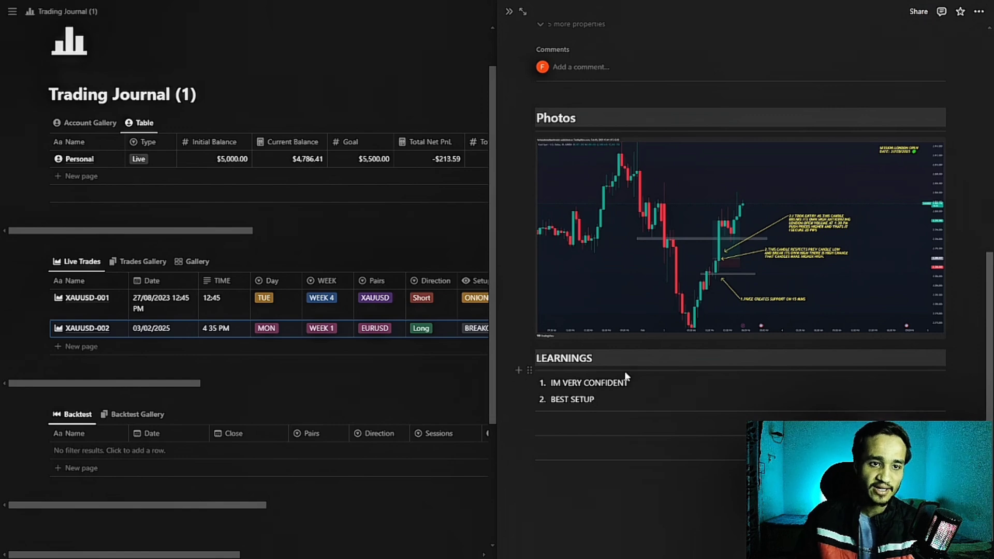
scroll(549, 59, "up", 8)
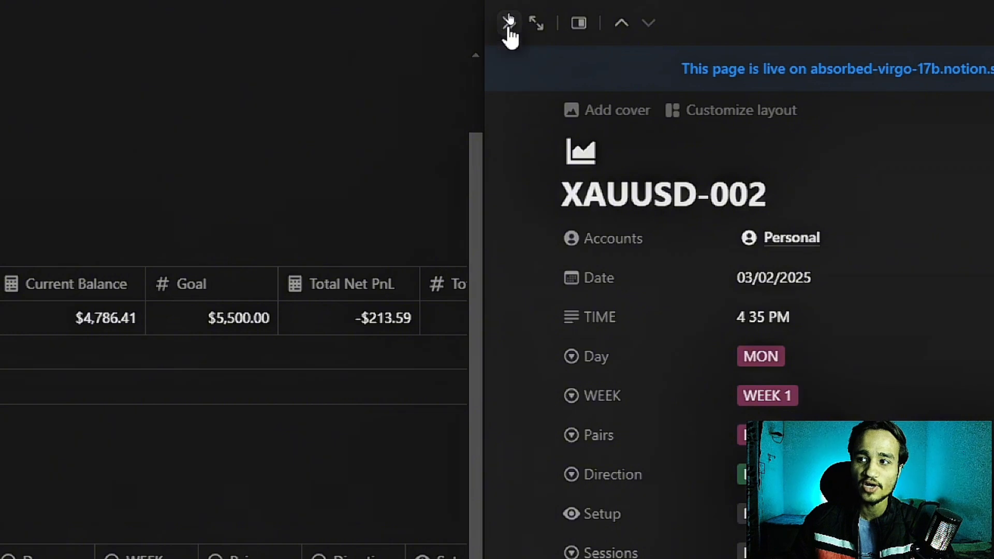
left_click(508, 22)
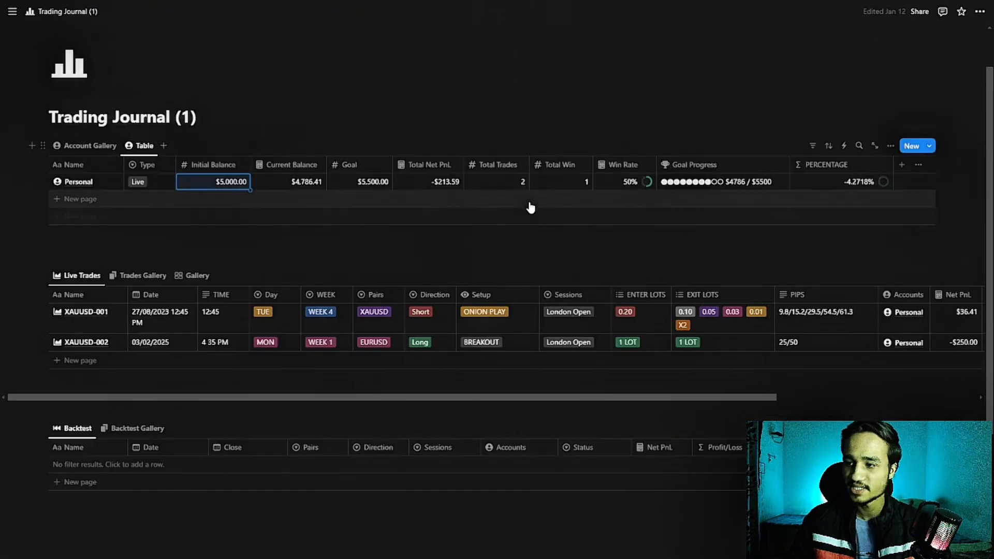
- Show the trades as cards in Trades Gallery and review them alongside the account's win rate, goal progress and percentage
left_click(261, 281)
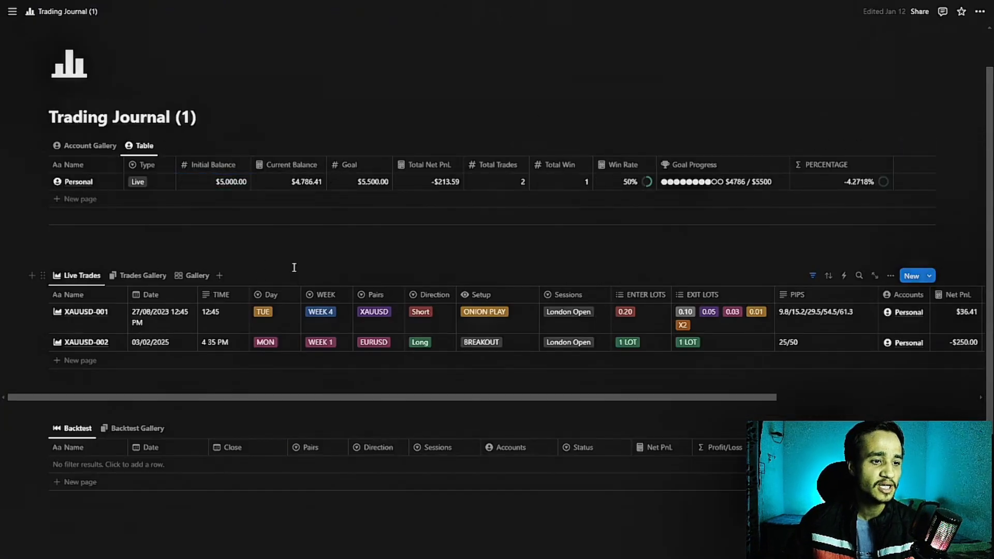
left_click(128, 275)
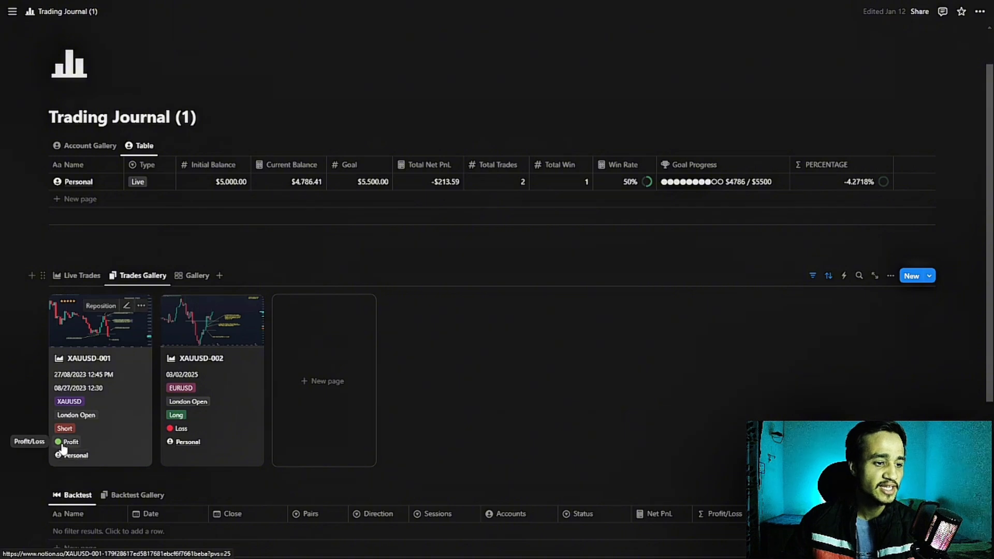
scroll(249, 425, "down", 3)
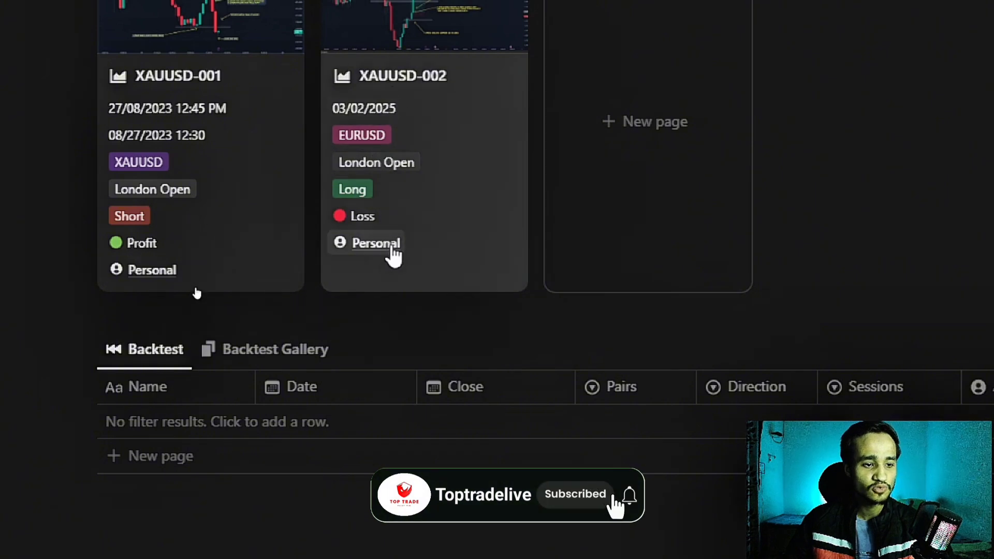
scroll(253, 26, "up", 4)
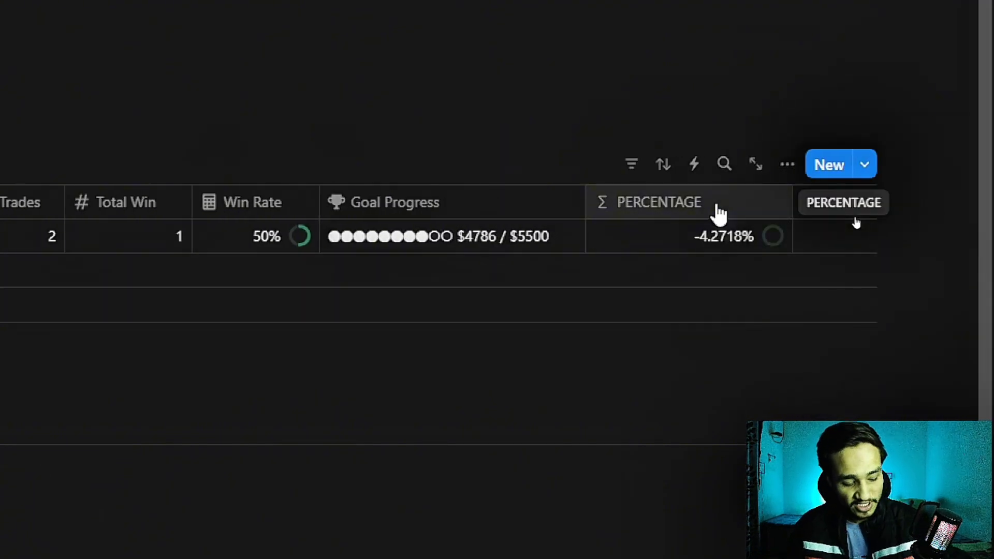
scroll(724, 333, "down", 4)
scroll(459, 227, "up", 2)
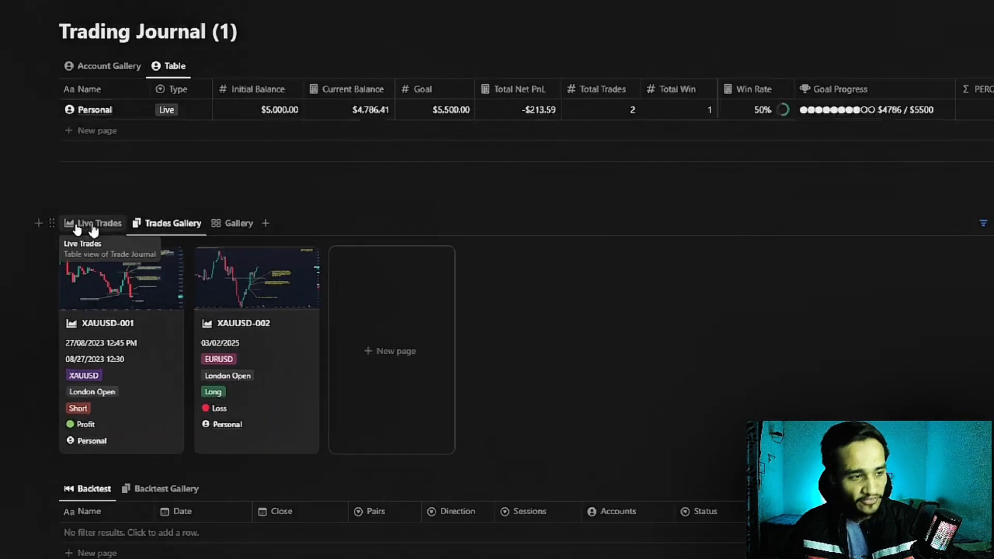
- Look through all trade cards in the Gallery view, then return to the Live Trades table
left_click(80, 229)
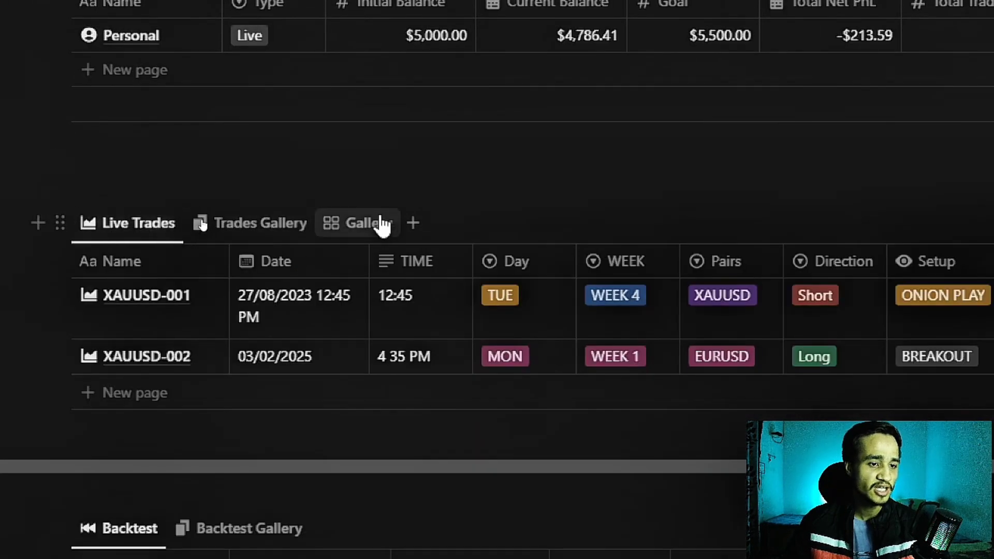
left_click(372, 224)
scroll(637, 371, "down", 5)
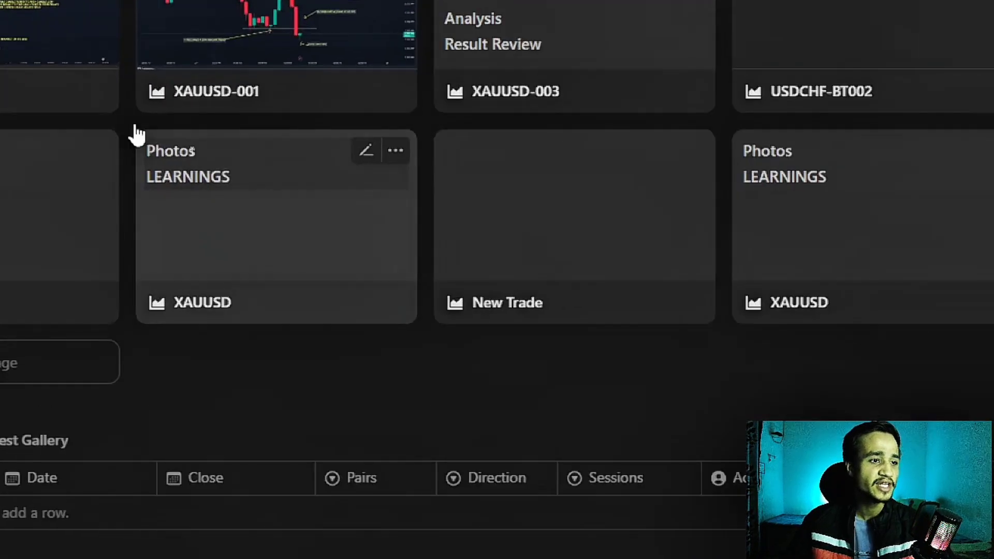
scroll(196, 167, "up", 5)
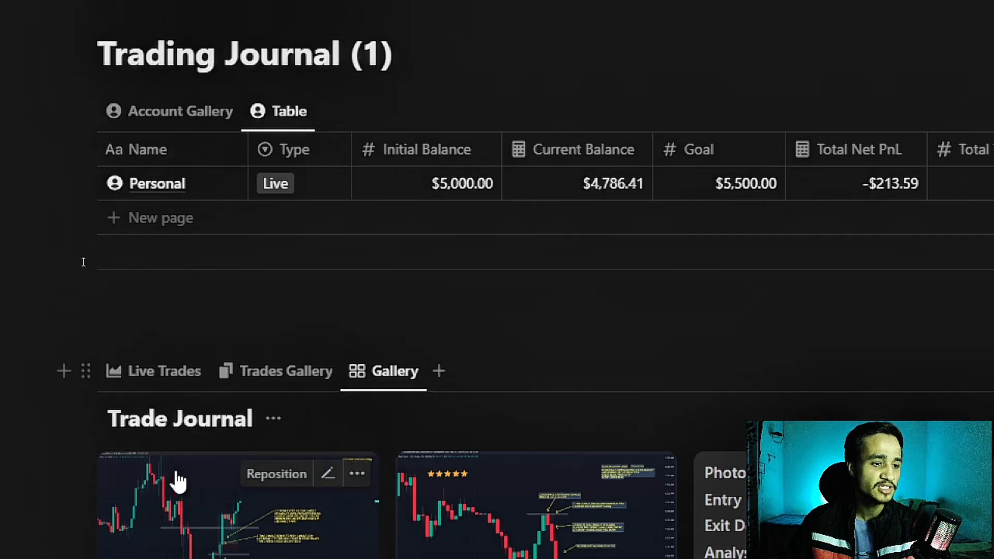
left_click(173, 370)
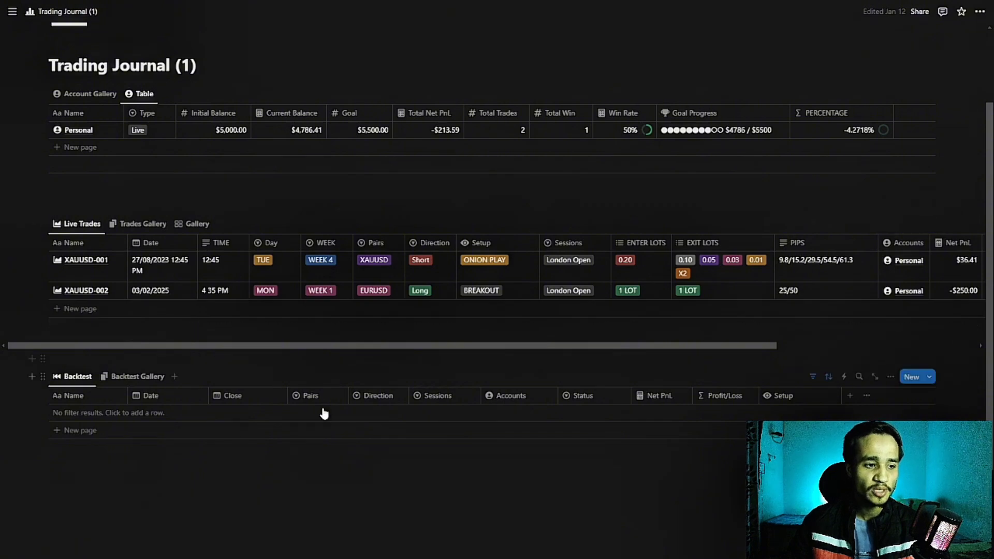
- Examine the account summary, all columns of the Live Trades table and the Backtest table
scroll(446, 428, "down", 3)
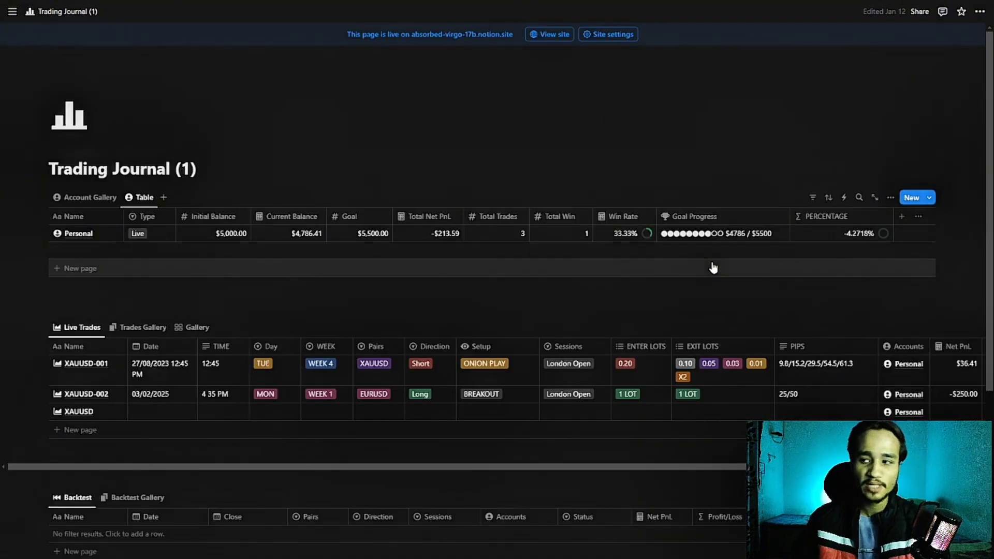
scroll(632, 251, "down", 5)
scroll(569, 271, "up", 4)
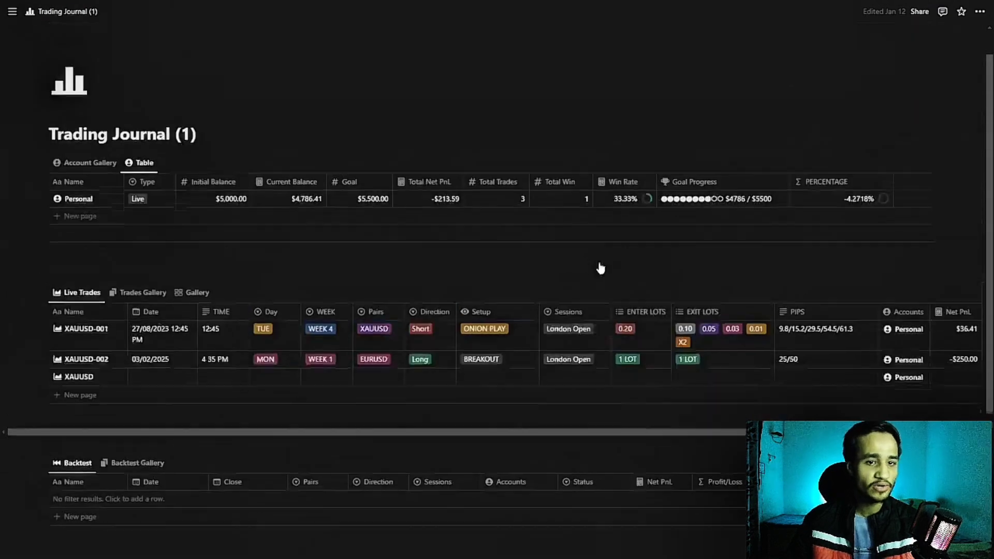
scroll(691, 437, "right", 5)
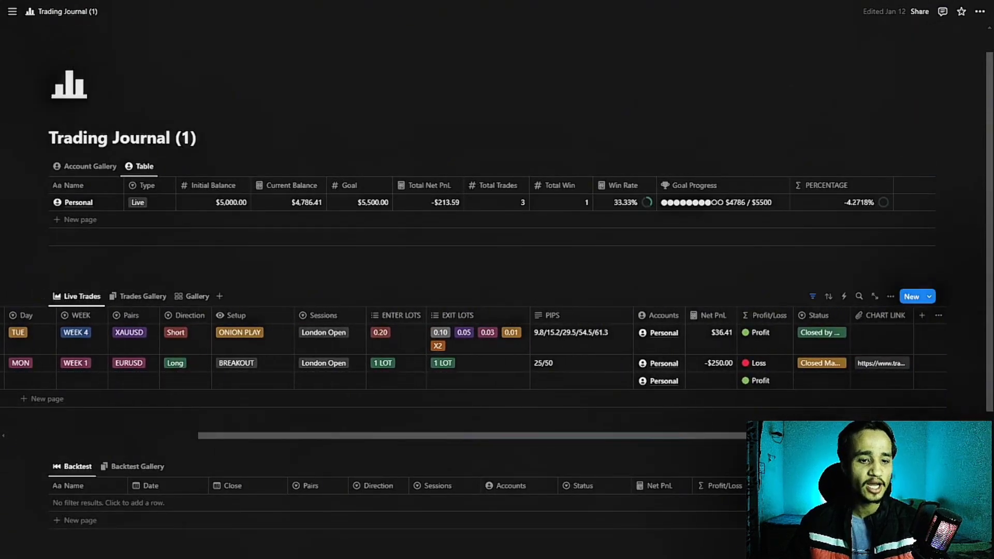
scroll(731, 456, "left", 5)
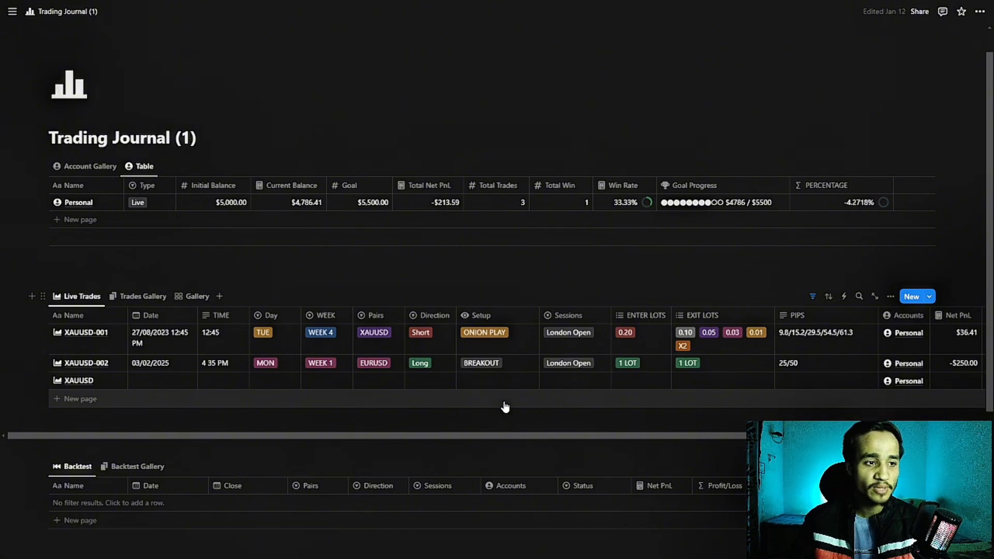
scroll(491, 408, "down", 3)
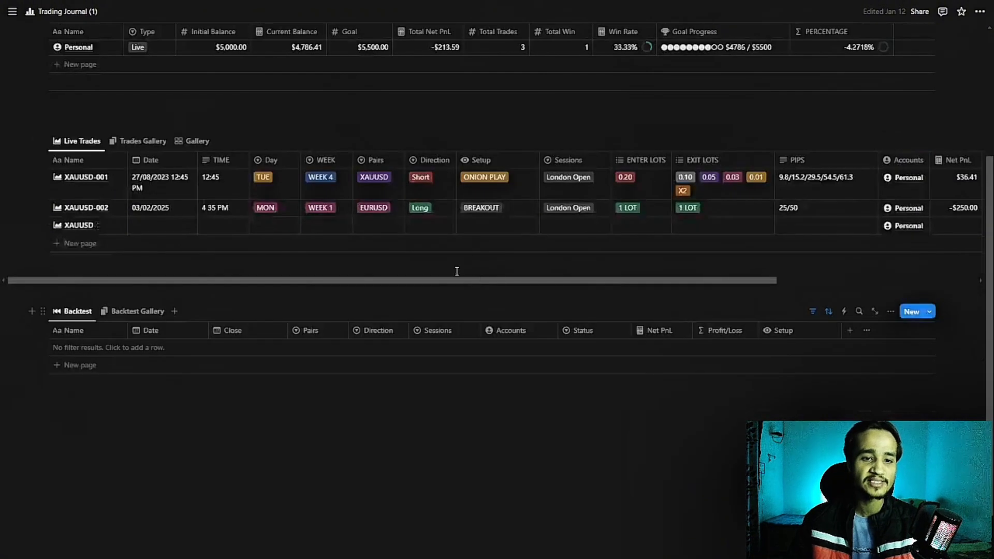
left_click_drag(550, 282, 797, 286)
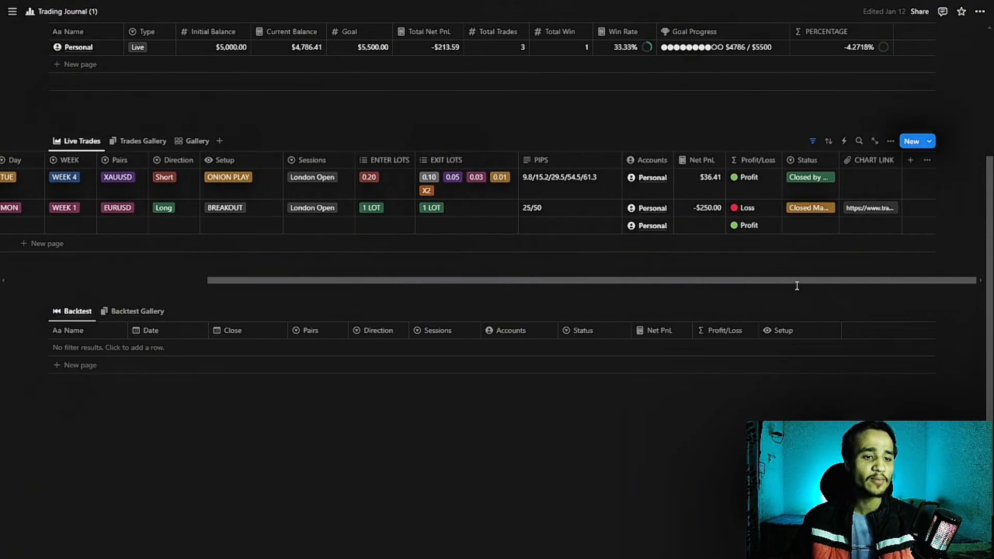
left_click_drag(508, 284, 333, 282)
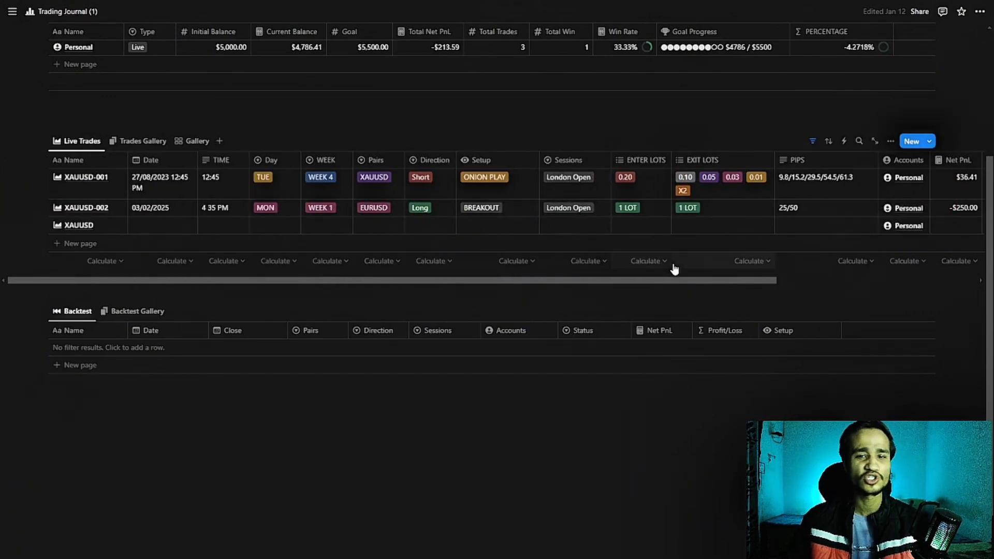
scroll(672, 268, "up", 4)
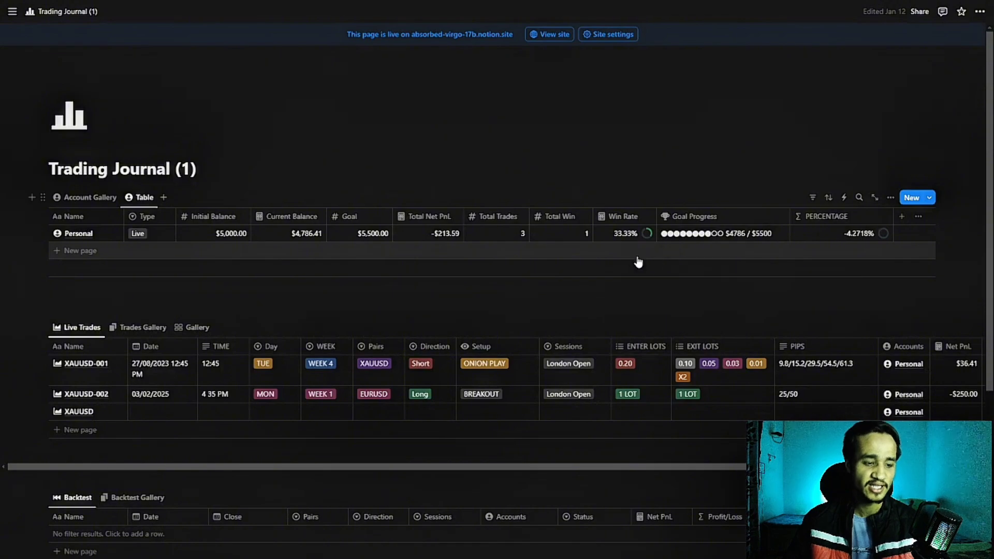